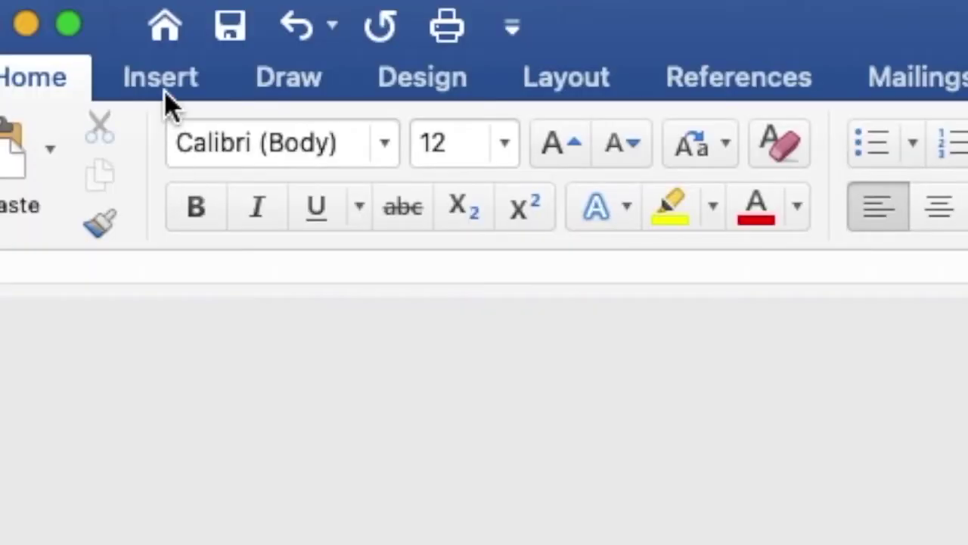
- Insert 'vintage light pink background.jpeg' from the Desktop's light pink folder onto the page
click(164, 89)
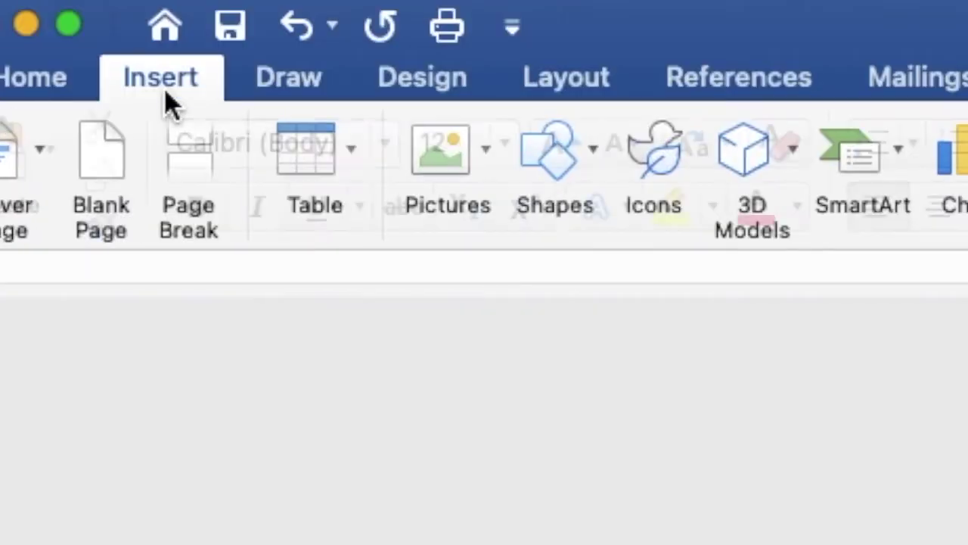
click(435, 161)
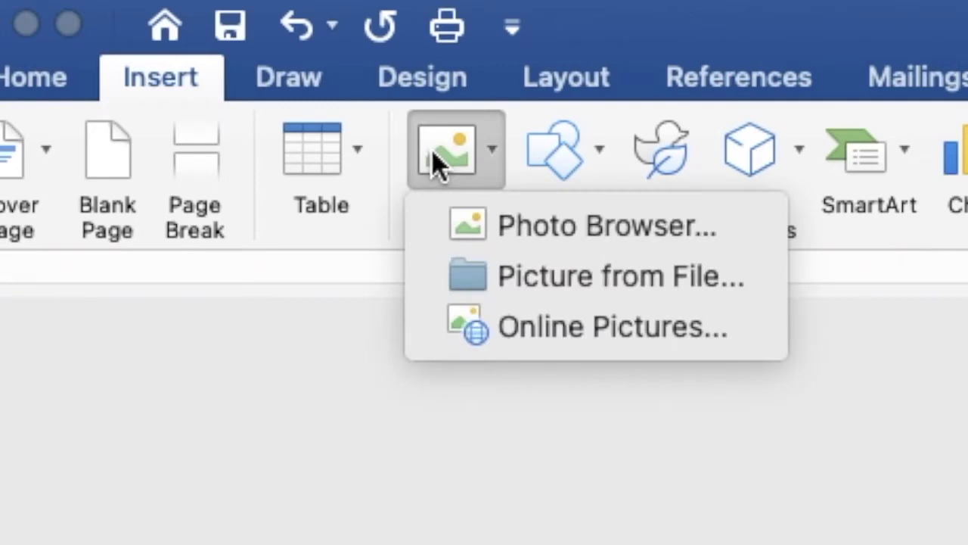
click(502, 273)
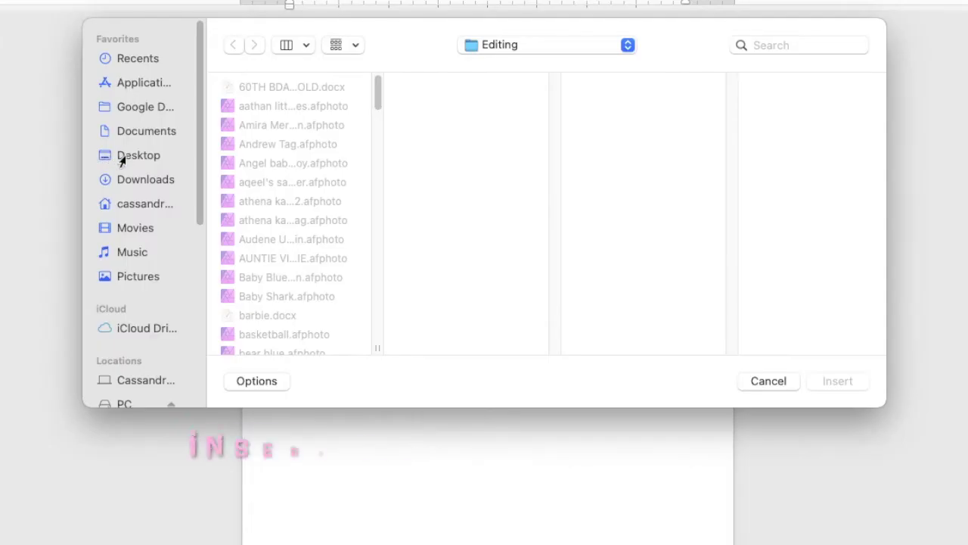
click(270, 160)
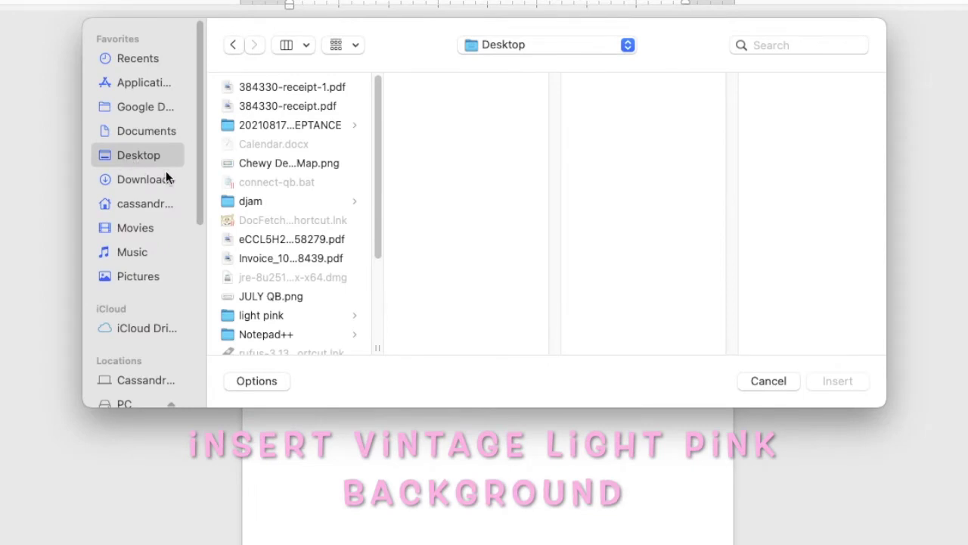
click(251, 317)
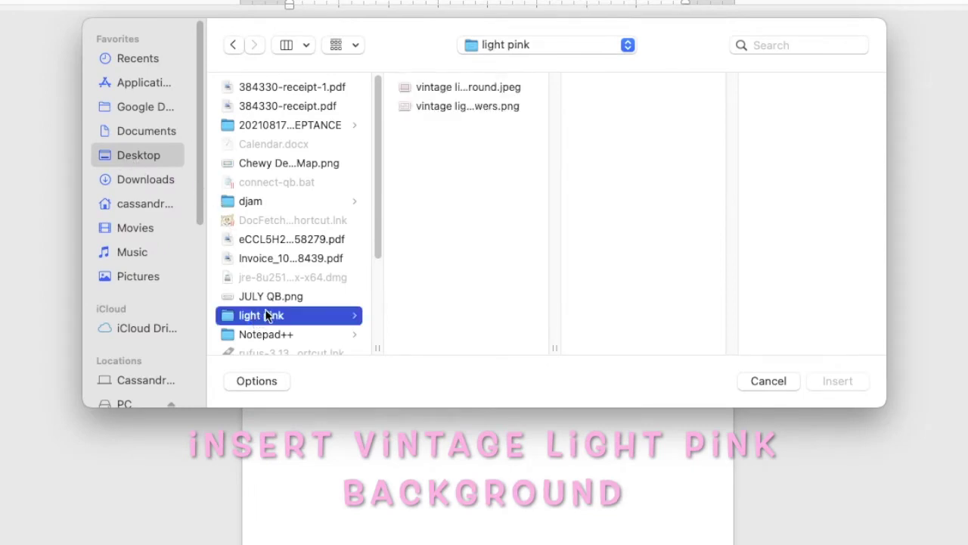
click(419, 87)
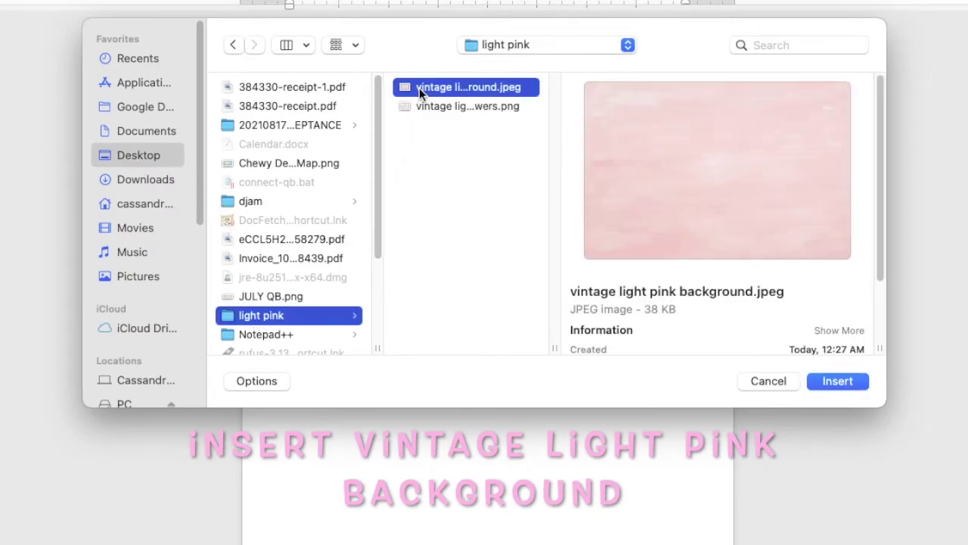
click(836, 381)
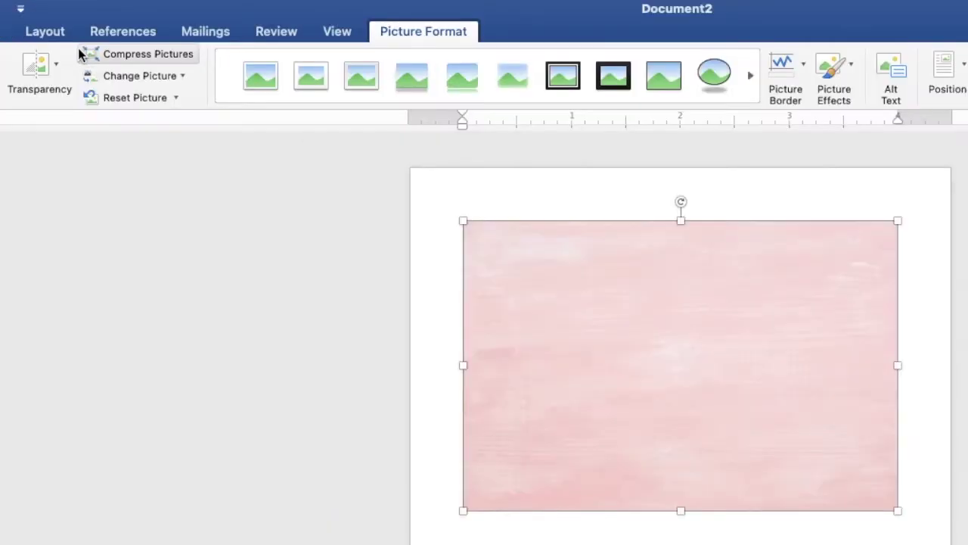
click(149, 21)
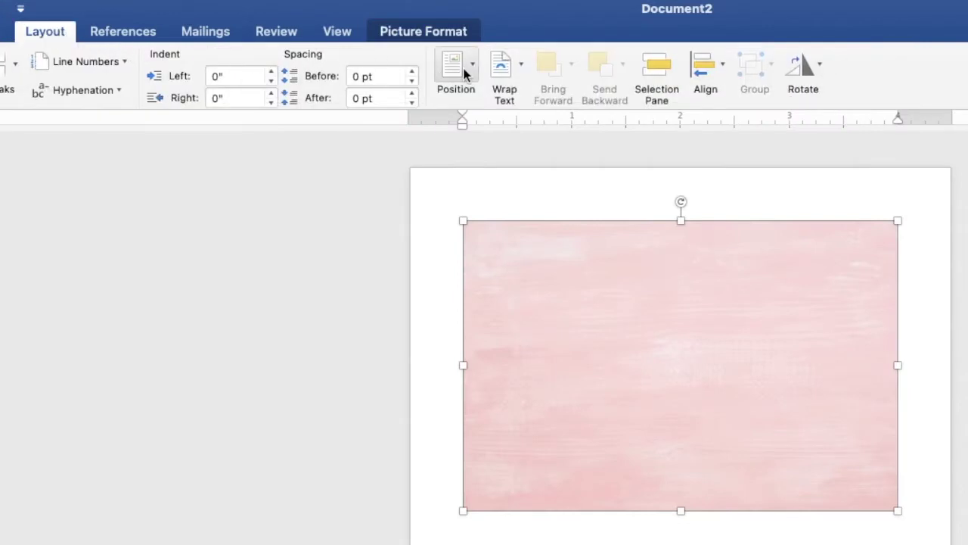
- Set the background picture behind text and rotate it right 90° to portrait
click(508, 66)
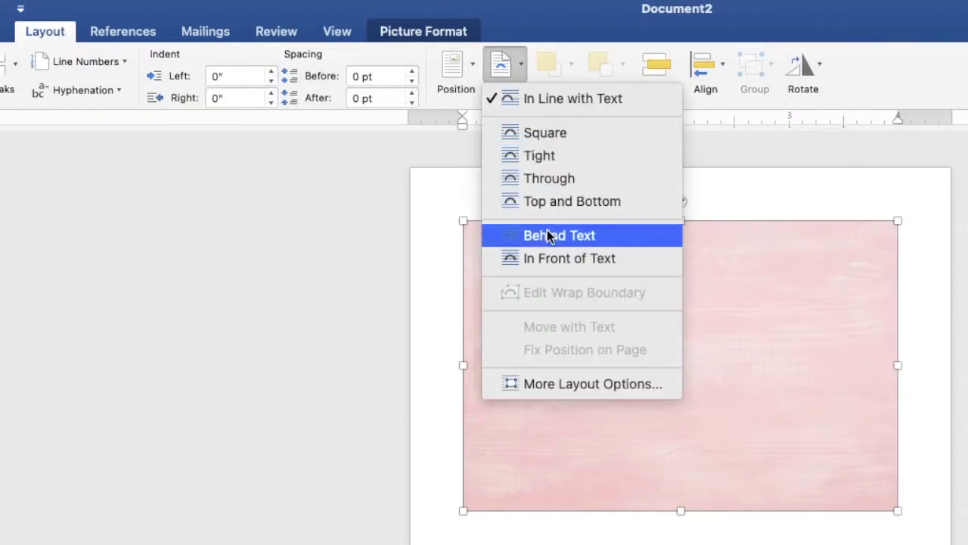
click(549, 235)
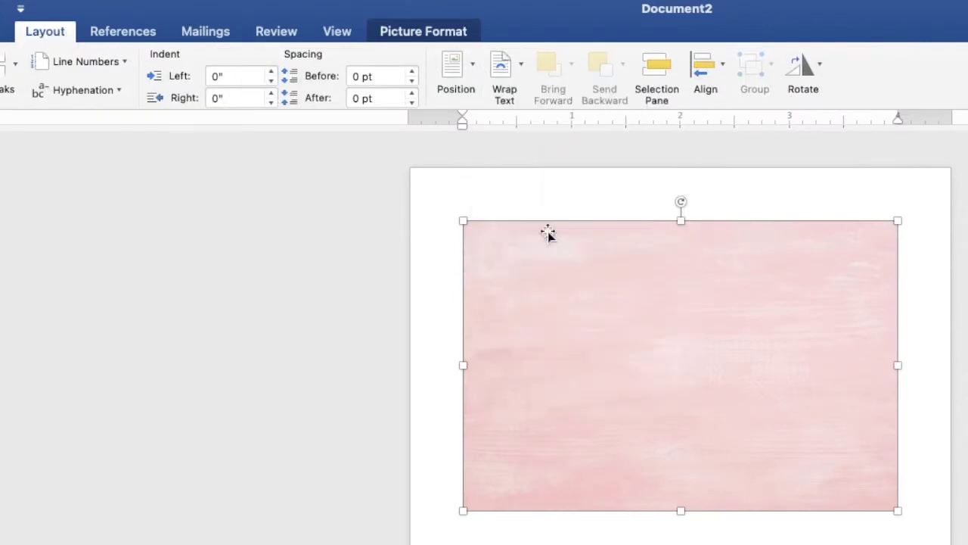
click(803, 78)
click(813, 106)
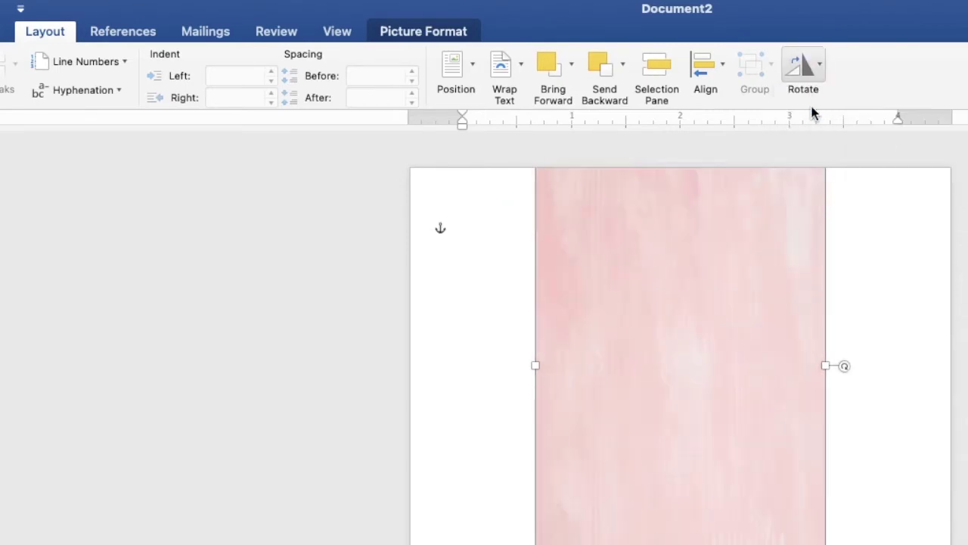
- Align the background to the page's top-left corner and enlarge it to about 5.04" × 7.57"
drag(530, 114, 461, 123)
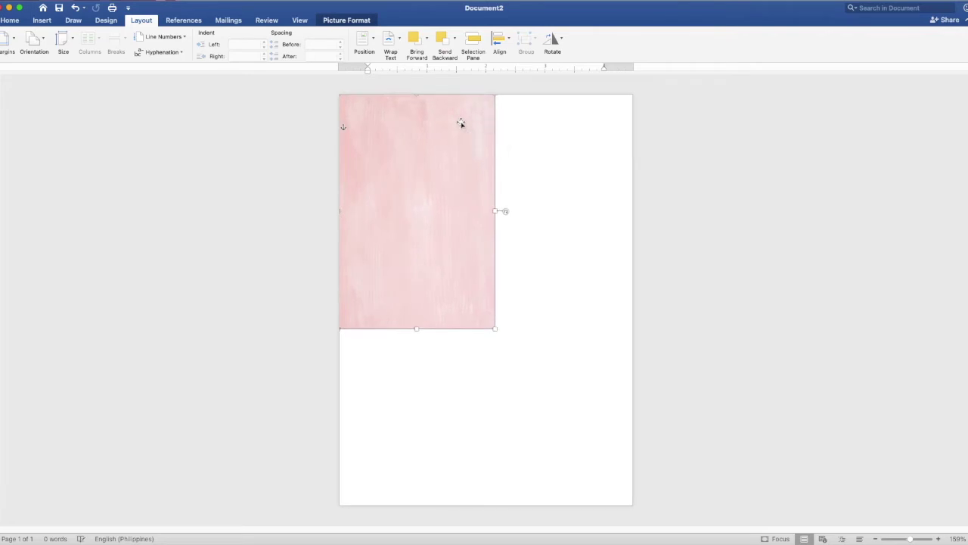
drag(461, 121, 460, 120)
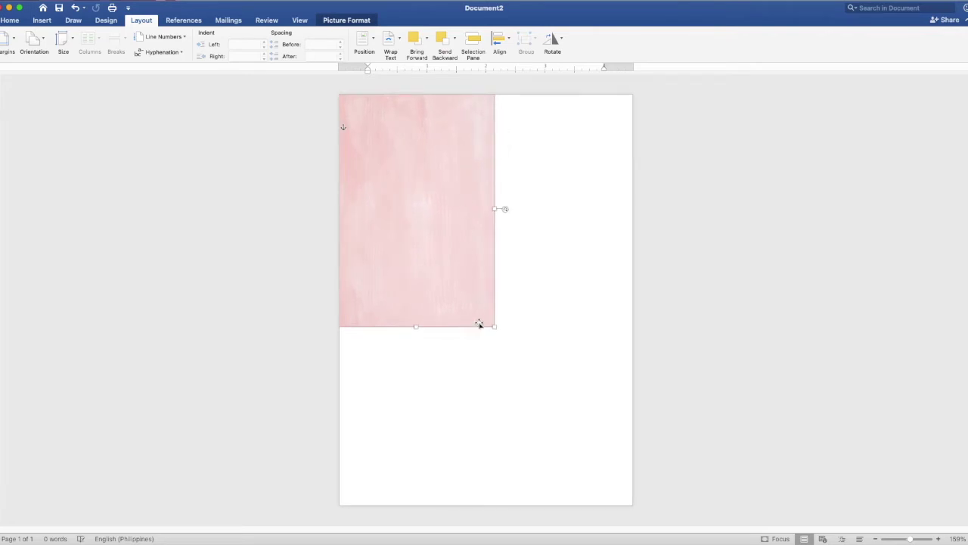
drag(492, 327, 634, 484)
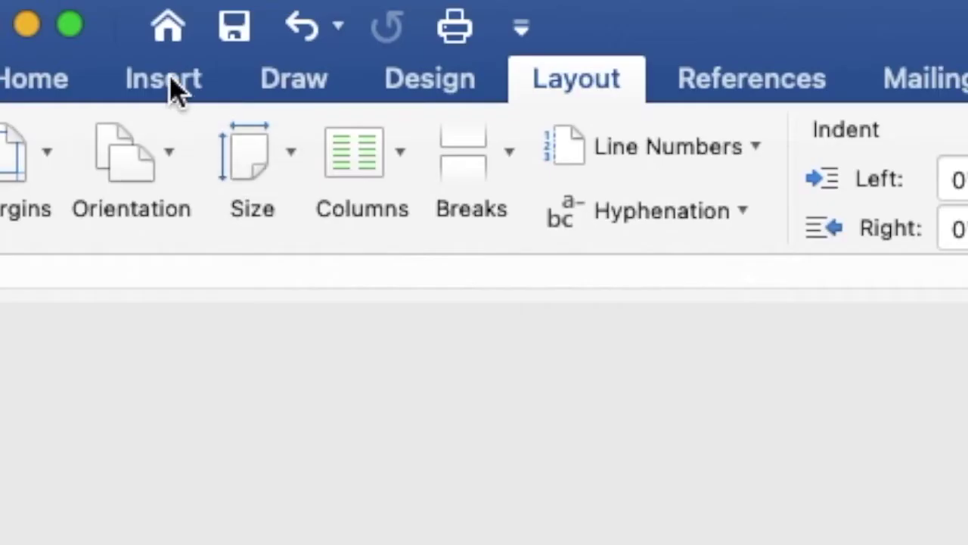
- Insert the picture 'vintage light pink flowers.png' from the light pink folder
click(51, 22)
click(467, 160)
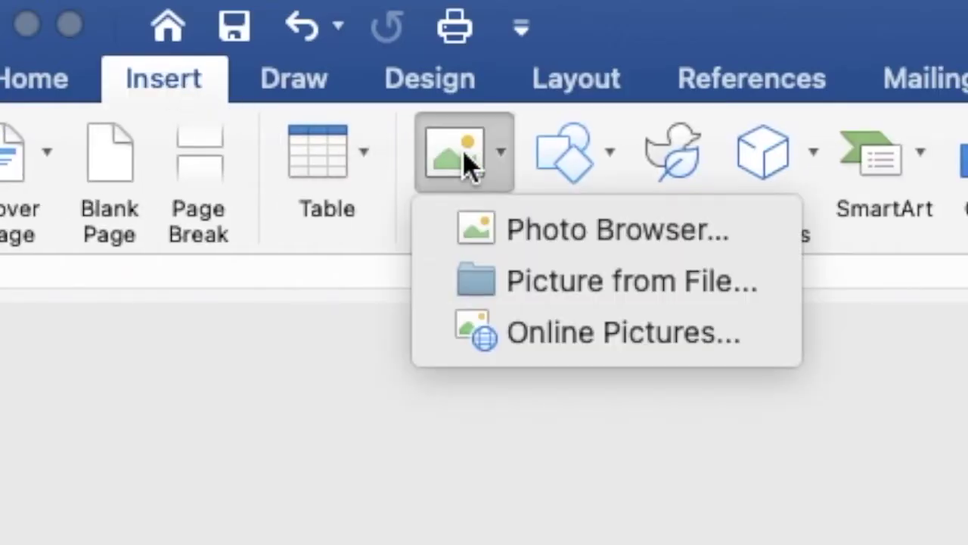
click(540, 281)
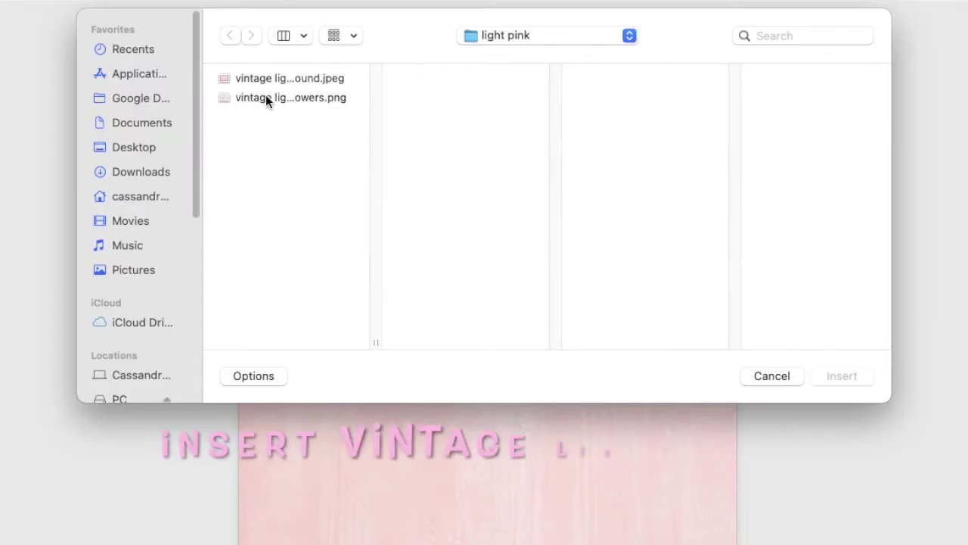
click(266, 98)
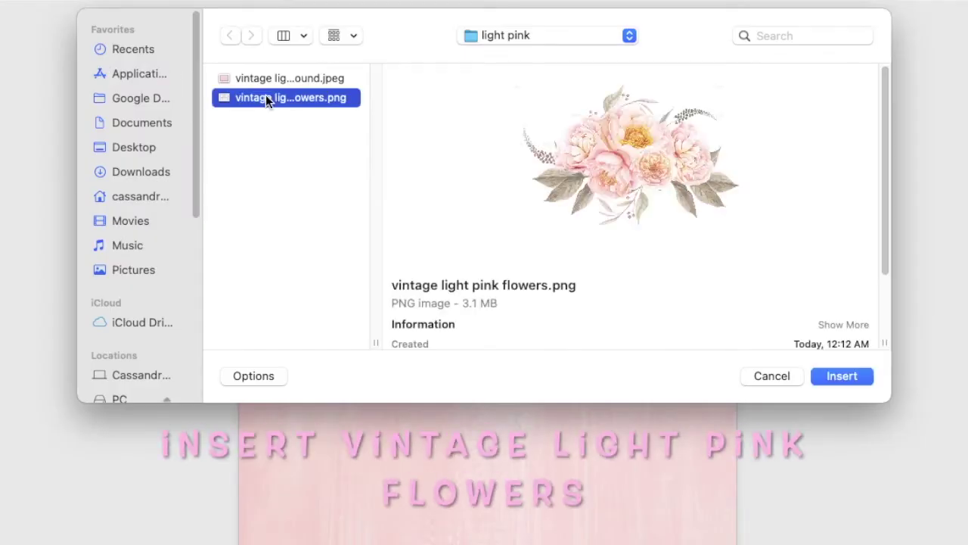
click(829, 378)
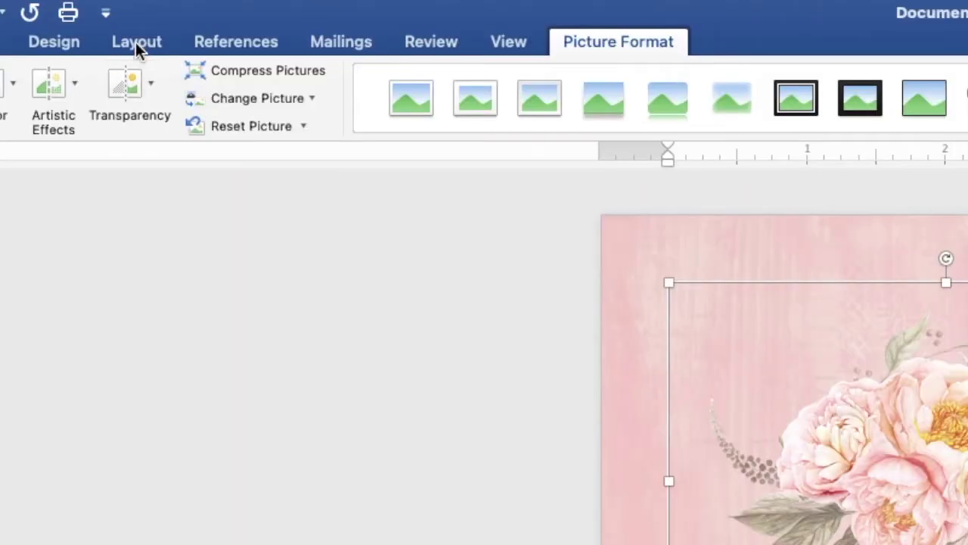
click(141, 20)
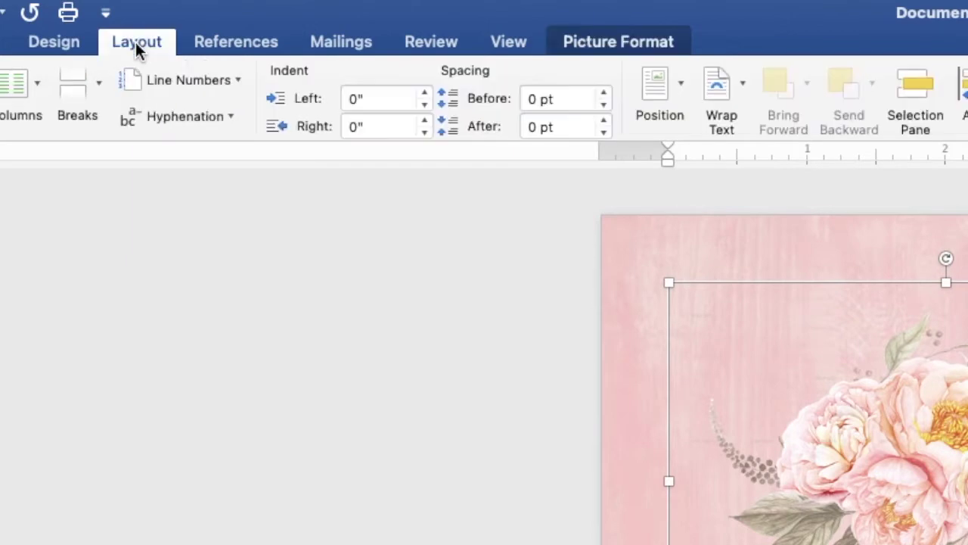
- Put the flowers behind text, rotate them upright, move them lower-left and enlarge to about 3.25" × 4.53"
click(717, 92)
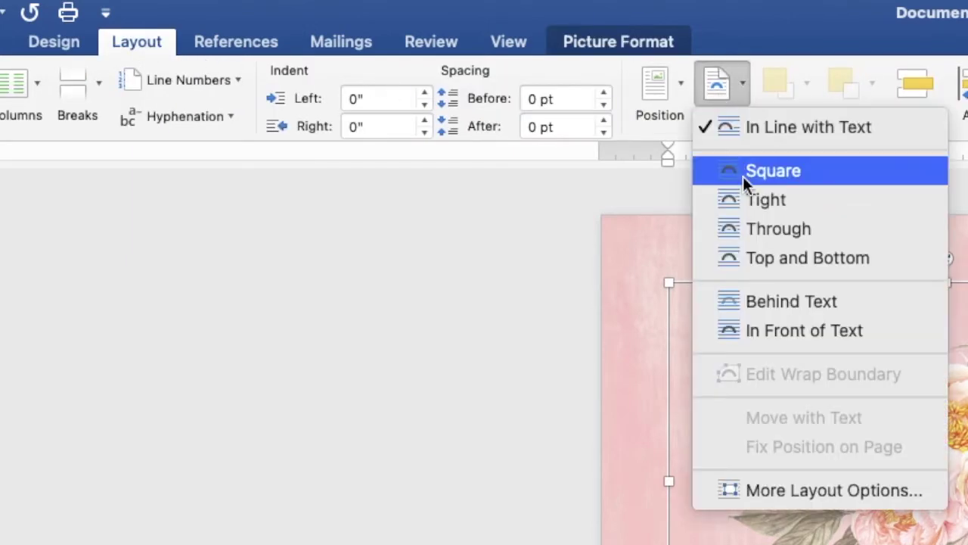
click(781, 301)
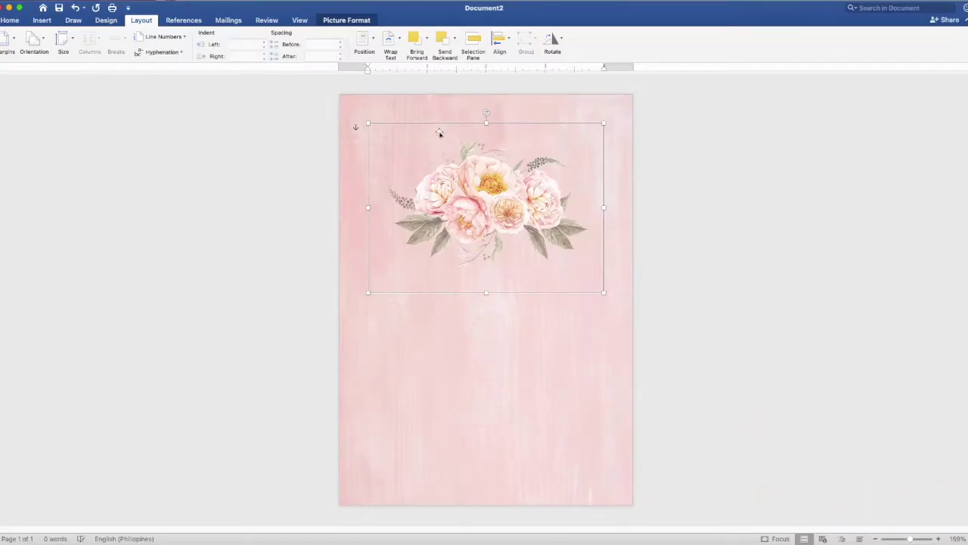
drag(485, 116, 455, 206)
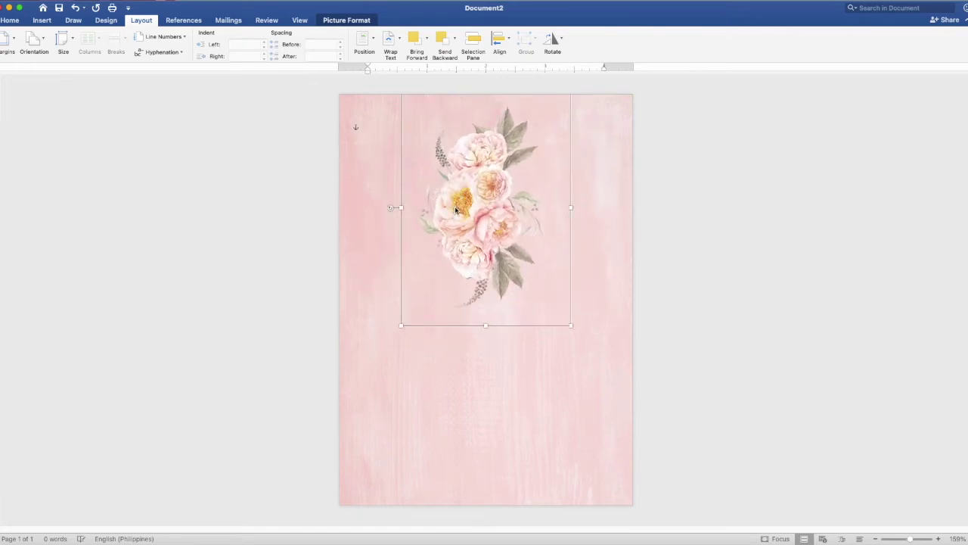
drag(484, 146, 412, 332)
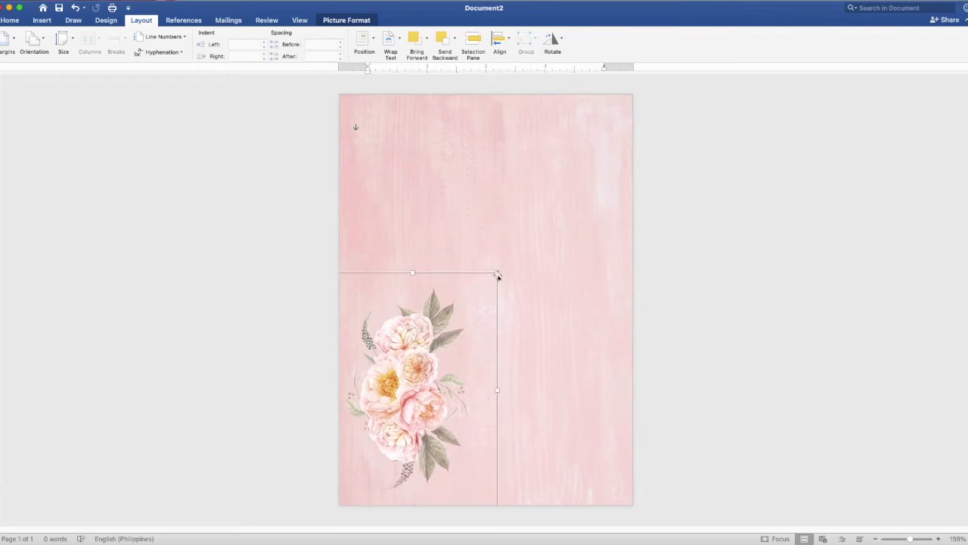
drag(499, 271, 525, 235)
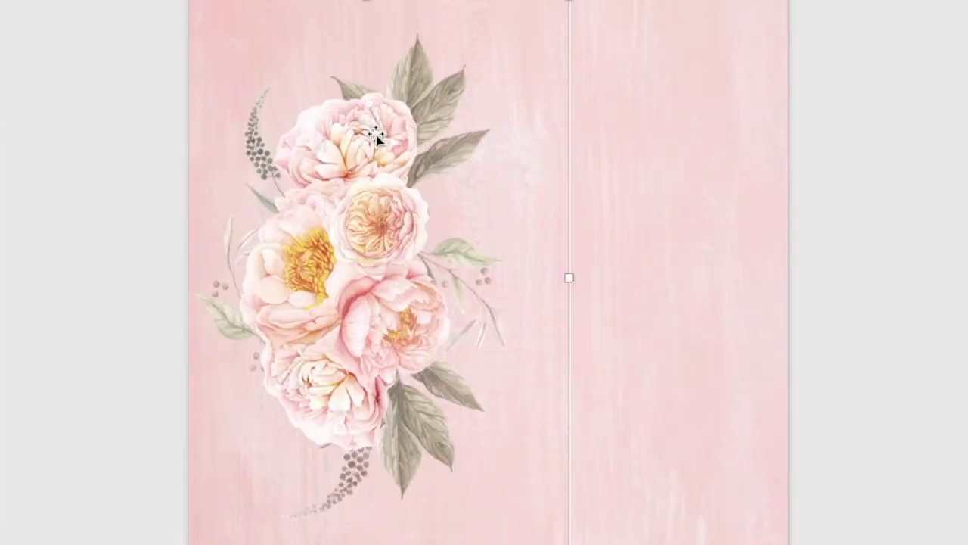
- Duplicate the flowers picture and move the copy to the top of the page
right_click(376, 137)
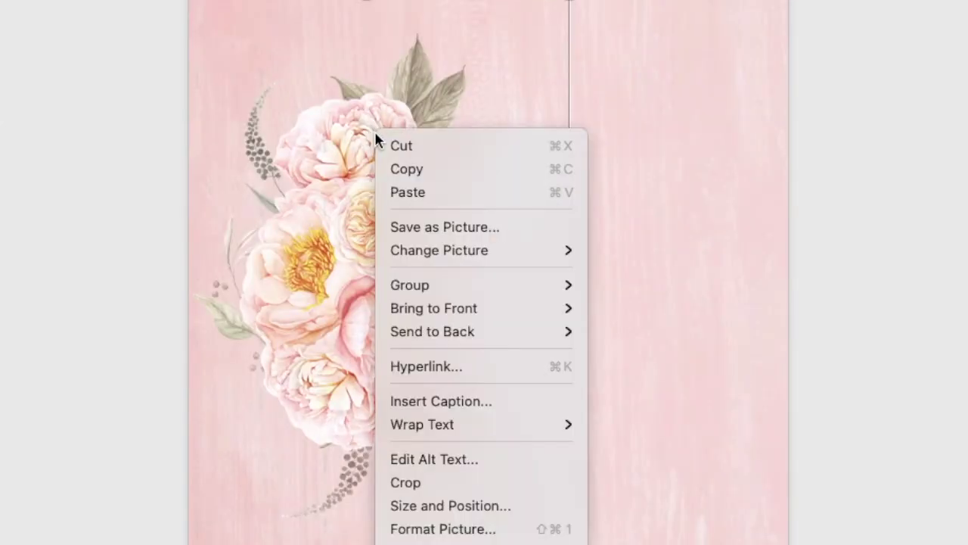
click(393, 167)
right_click(371, 136)
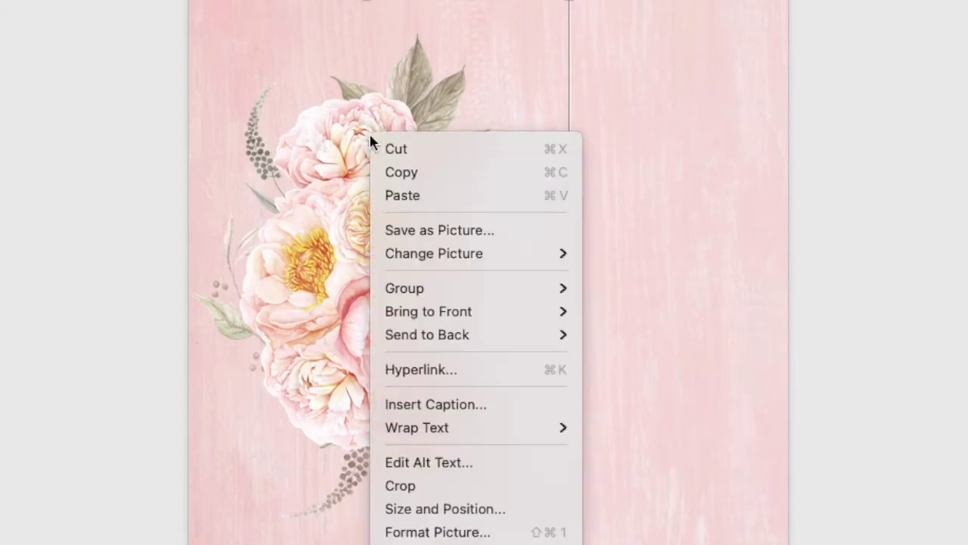
click(385, 191)
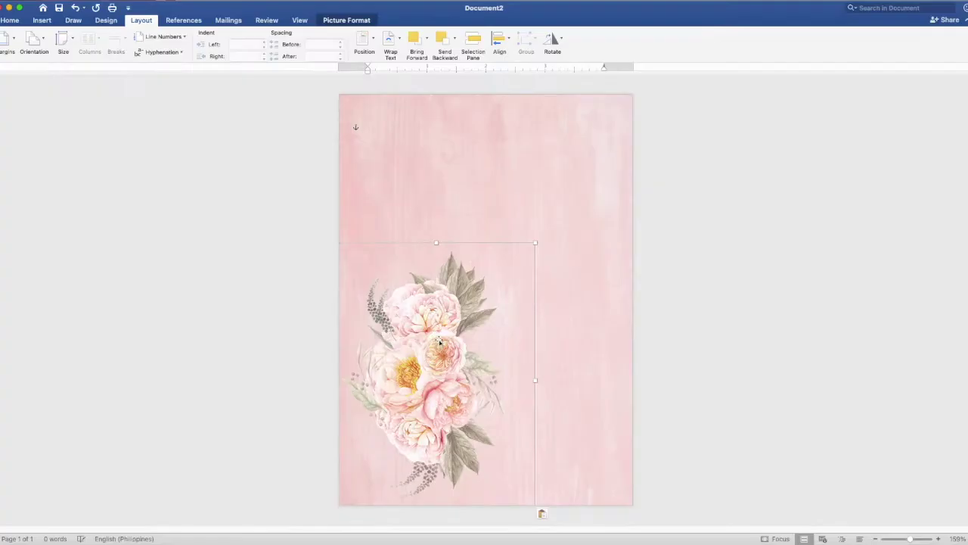
drag(440, 342, 430, 165)
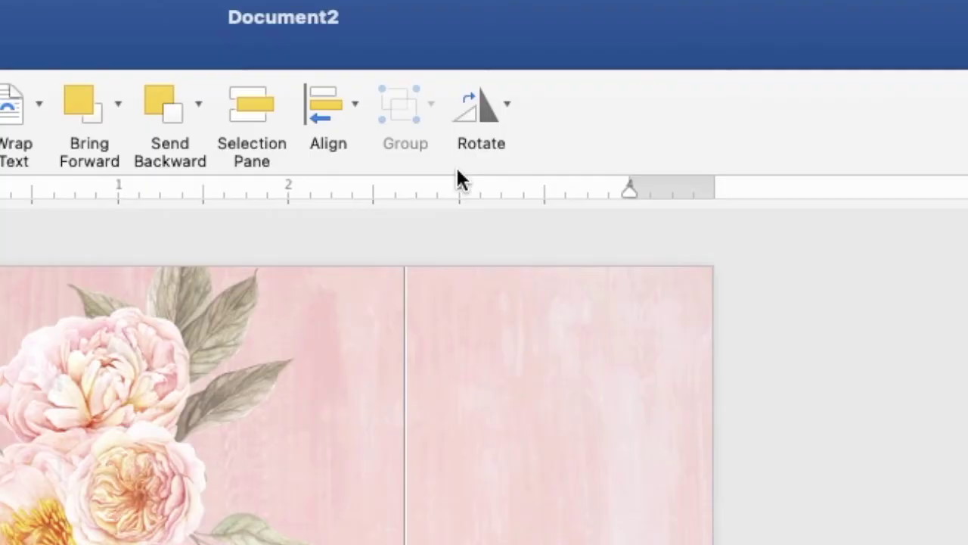
- Flip the top bouquet vertically and adjust both bouquets into a column down the left edge
click(549, 41)
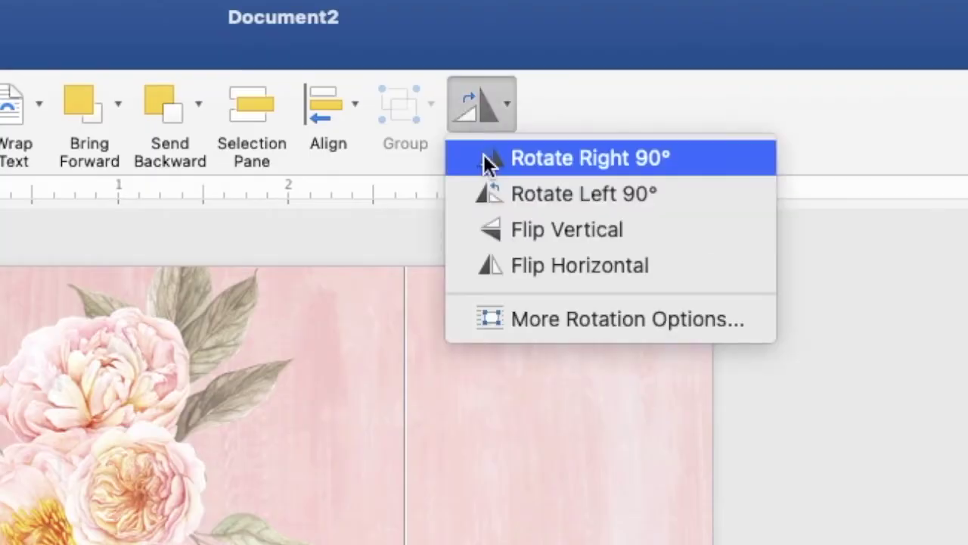
click(513, 229)
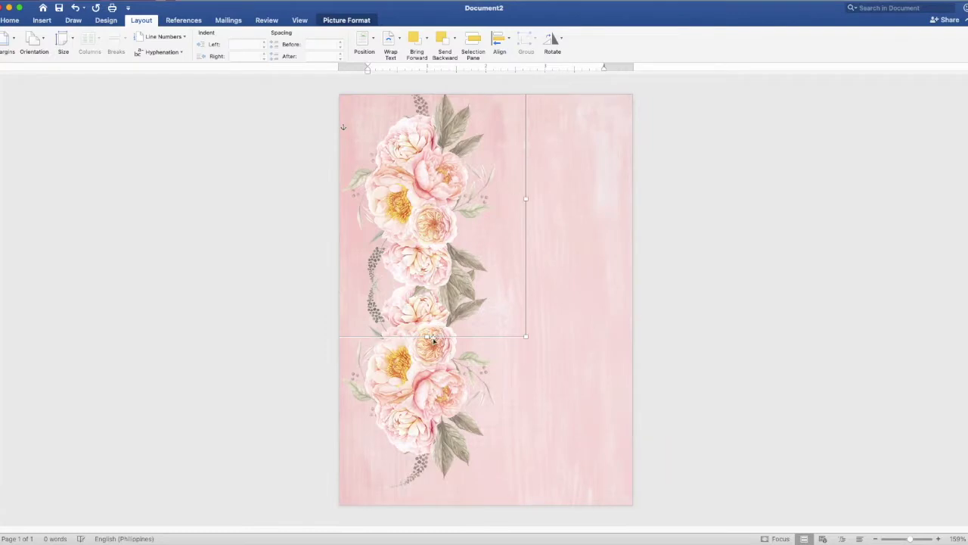
drag(430, 354, 429, 374)
drag(433, 231, 431, 218)
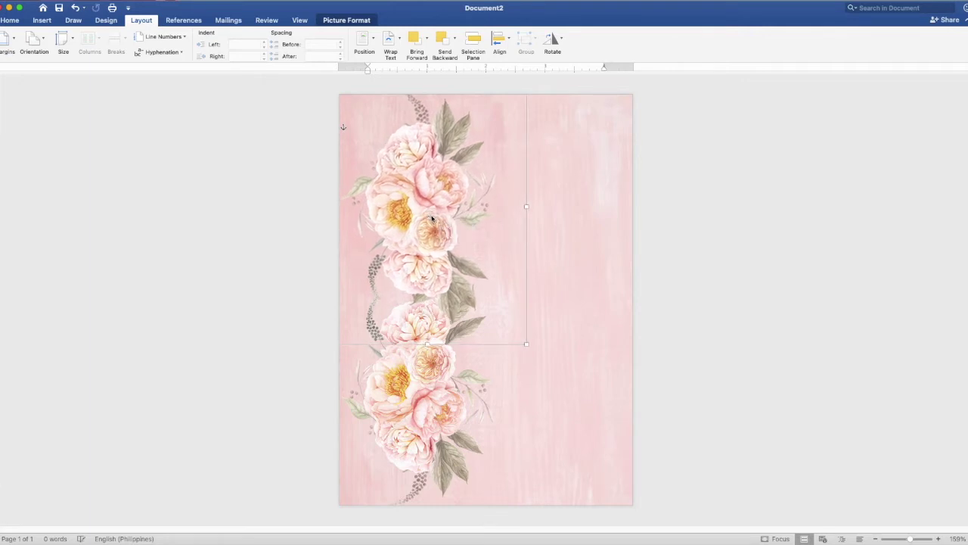
click(848, 231)
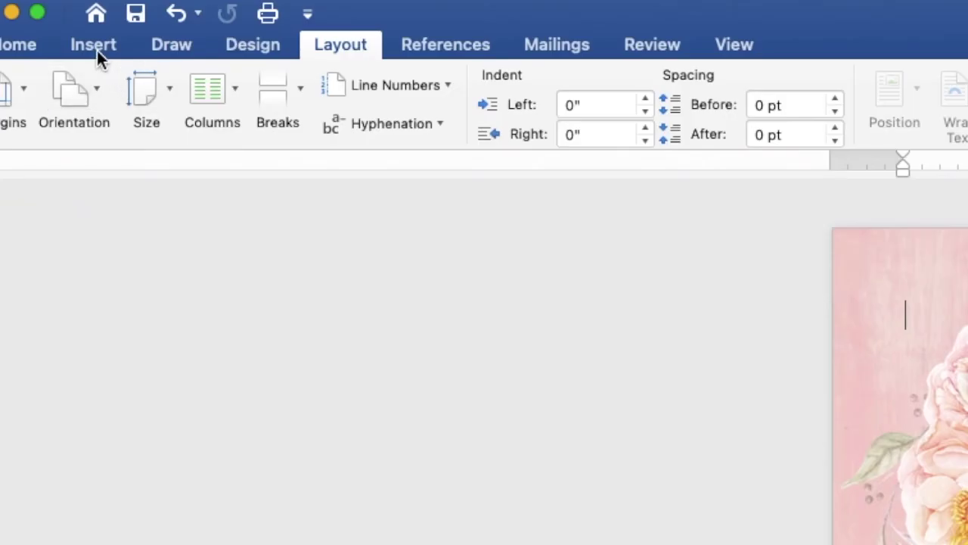
- Draw a tall rounded rectangle, about 2.59" × 4.89", on the right side of the page
click(42, 21)
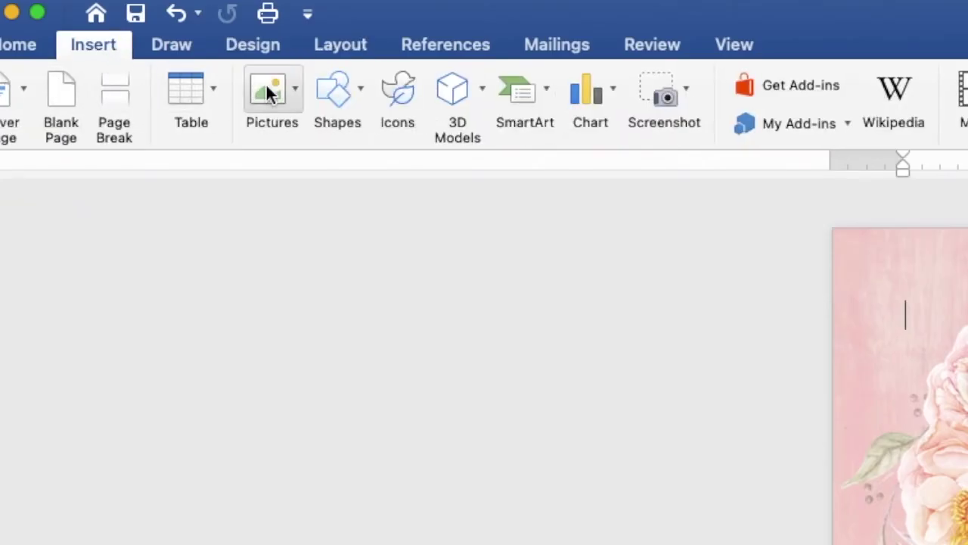
click(338, 92)
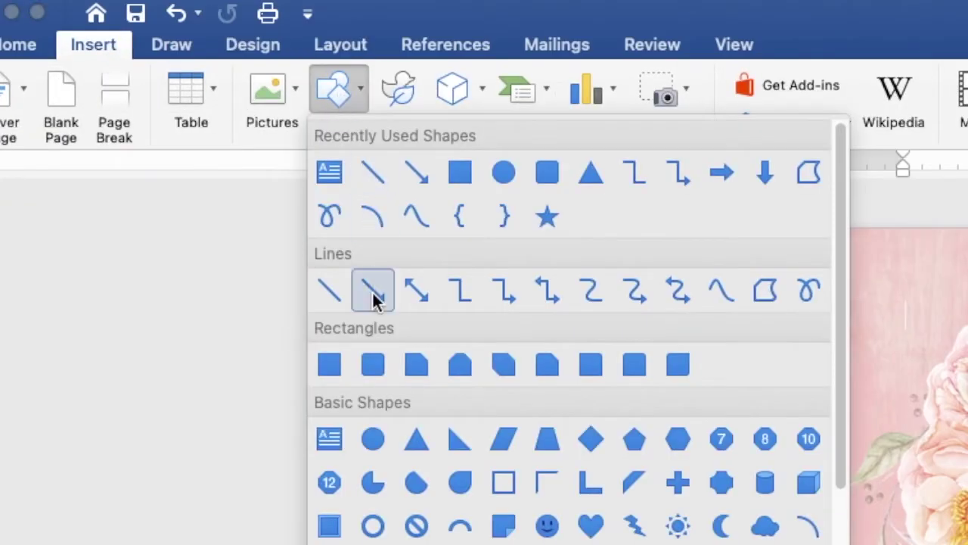
click(368, 378)
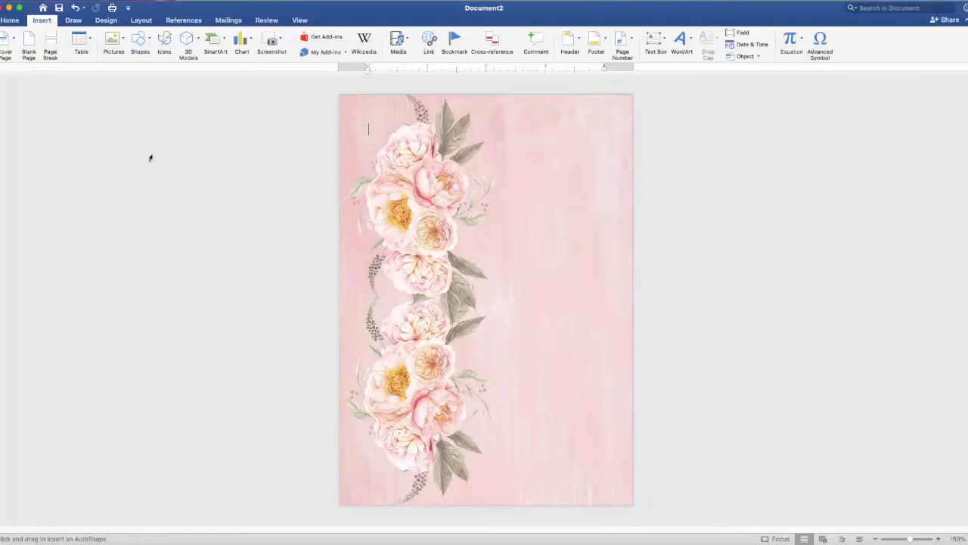
drag(456, 165, 609, 456)
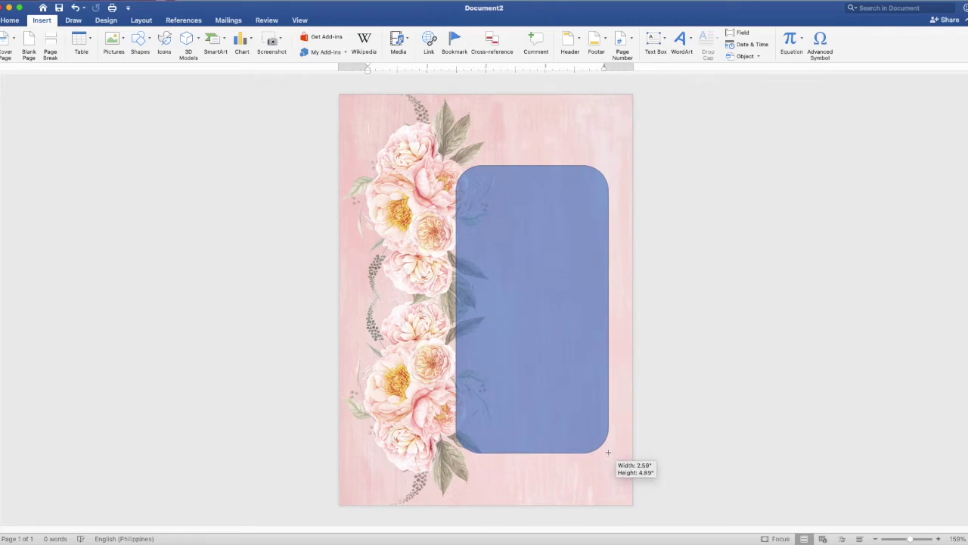
drag(607, 451, 608, 452)
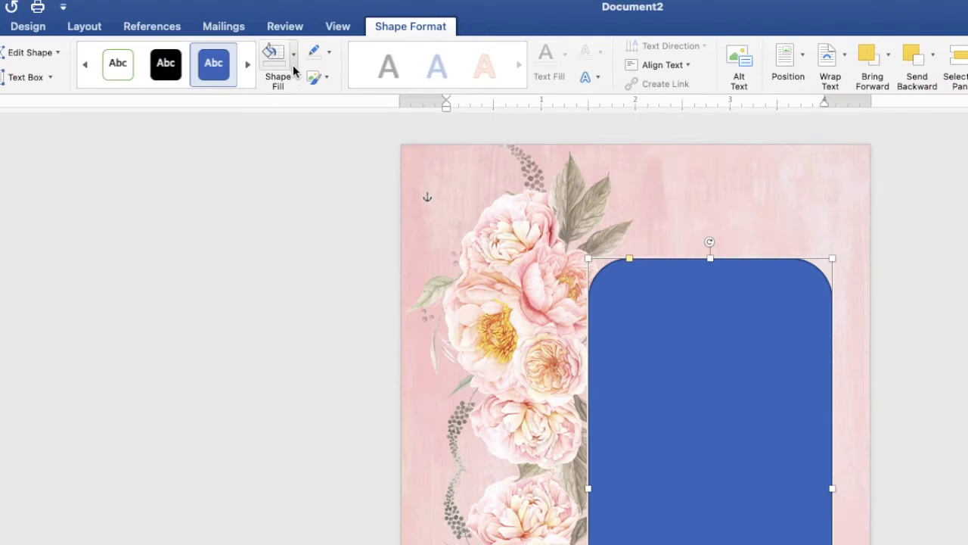
click(271, 41)
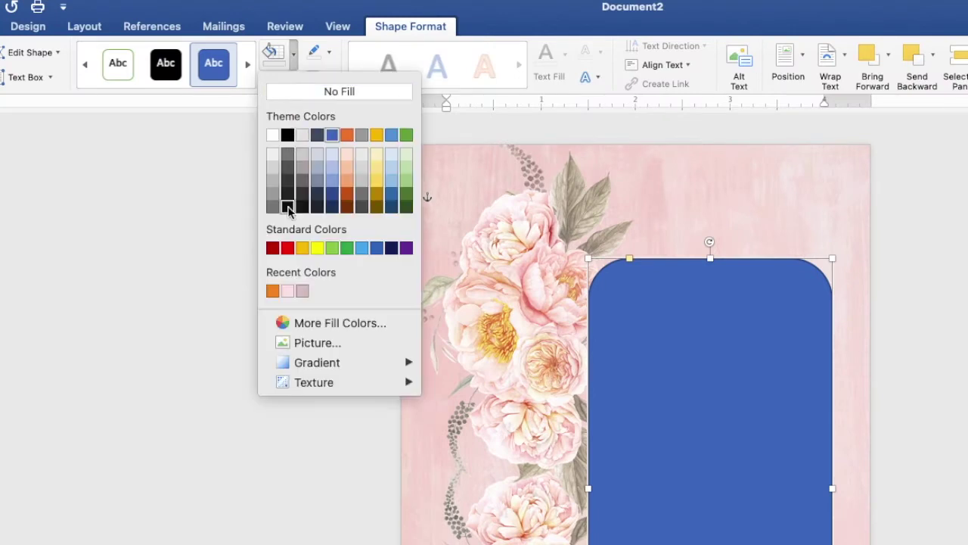
- Give the rounded rectangle a light pink fill and a thicker white outline
click(288, 292)
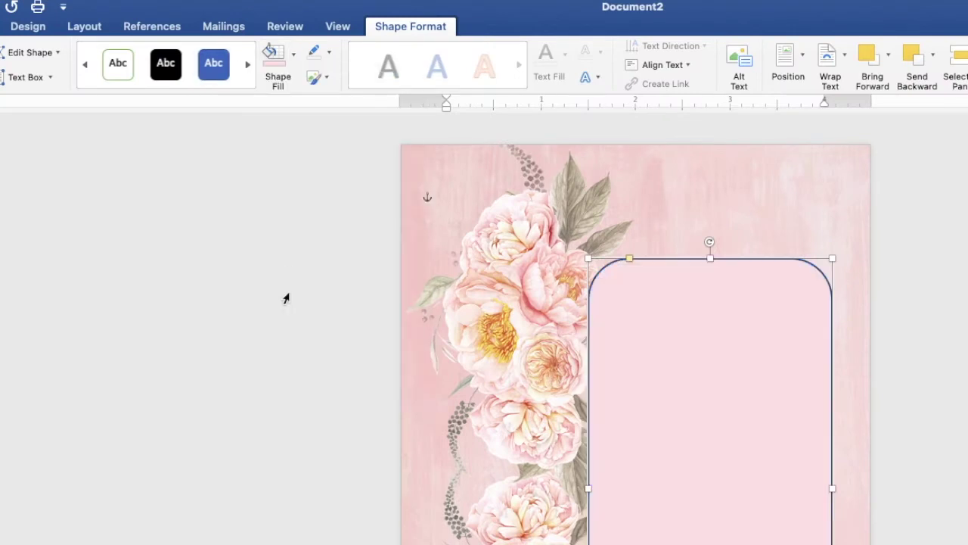
click(329, 53)
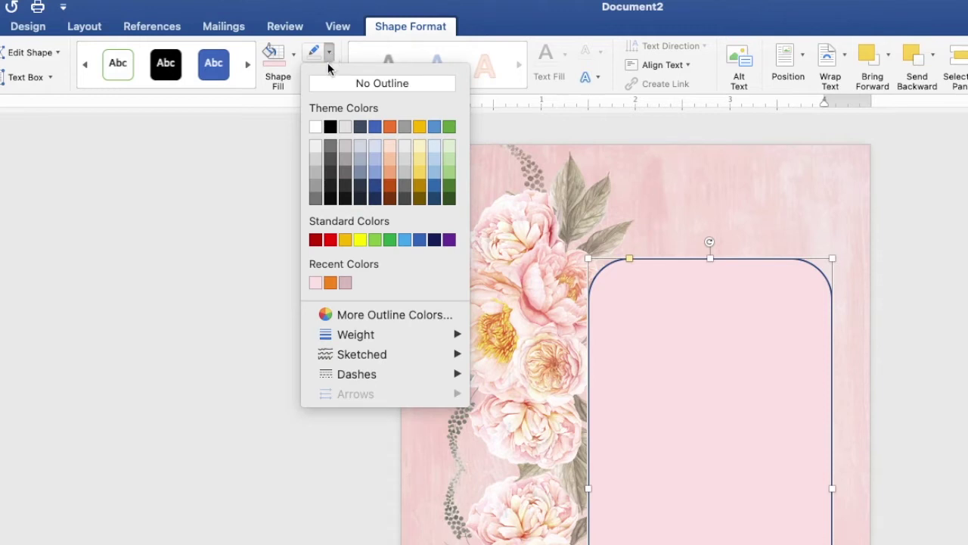
click(315, 129)
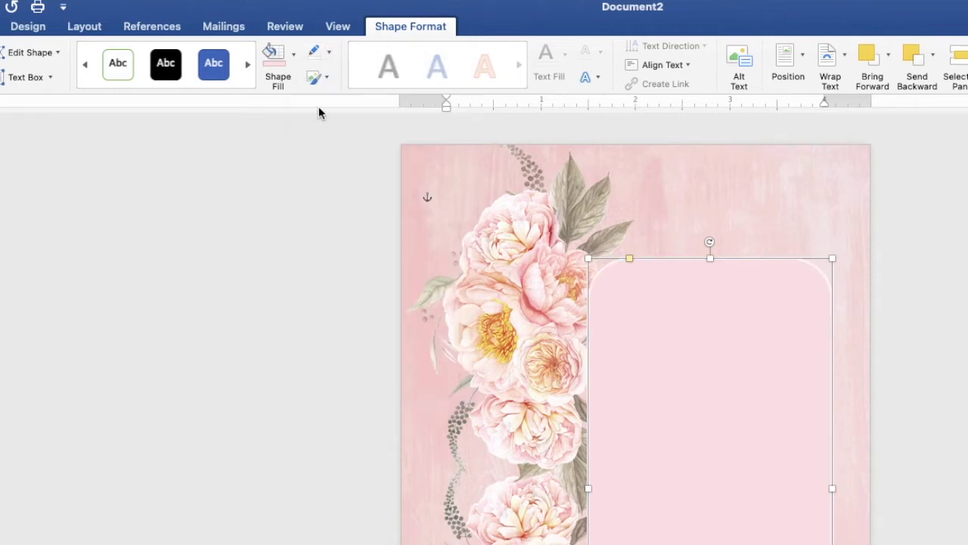
click(329, 54)
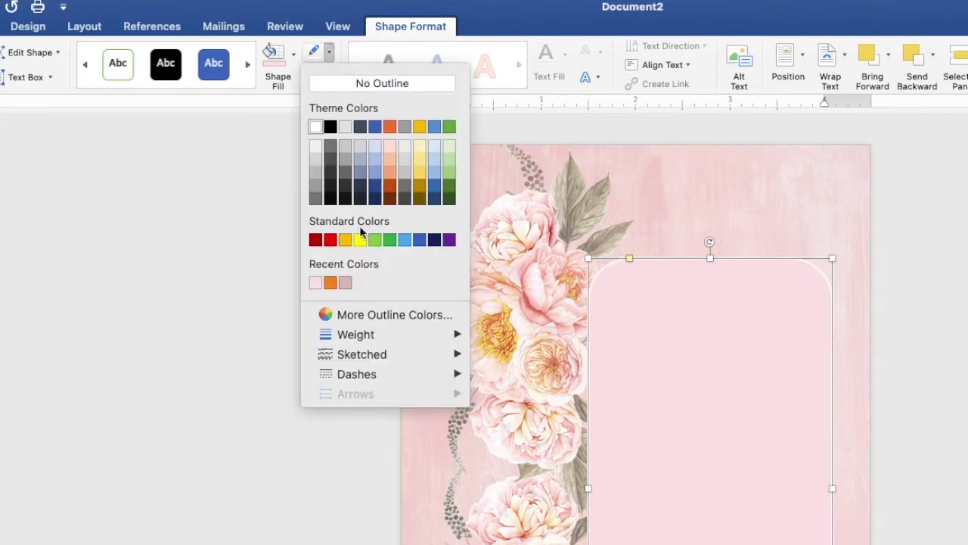
mouse_move(355, 334)
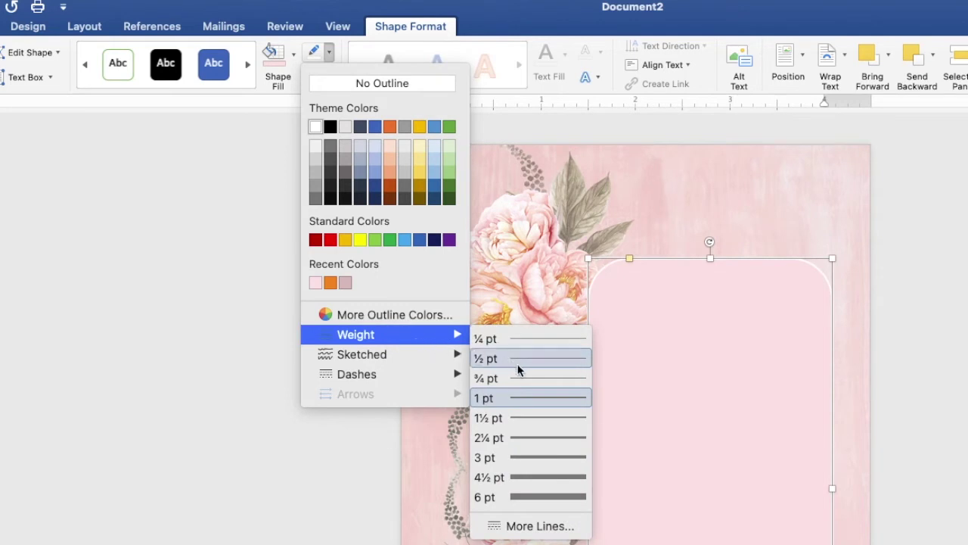
click(527, 457)
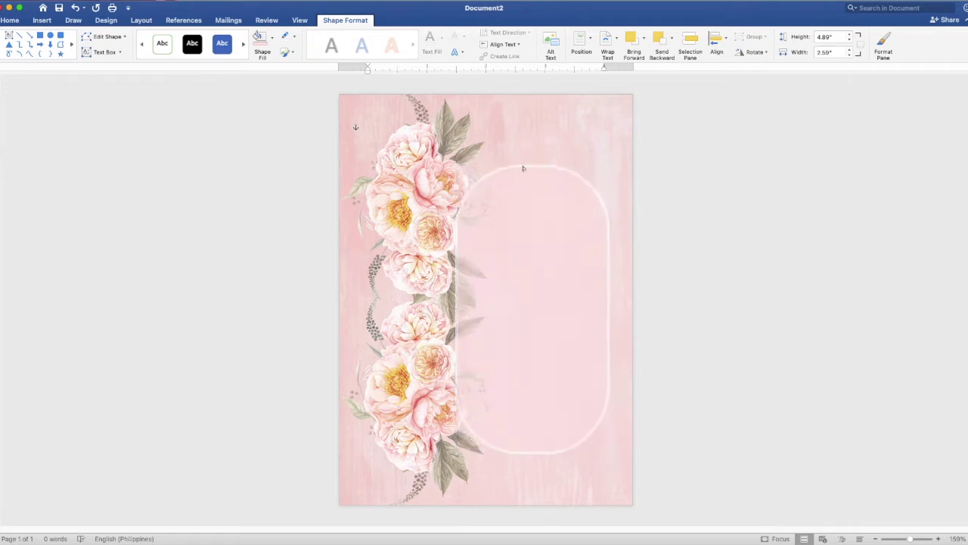
- Enlarge the pink panel to about 2.8" × 5.35" and nudge it down to reach the flowers
click(529, 167)
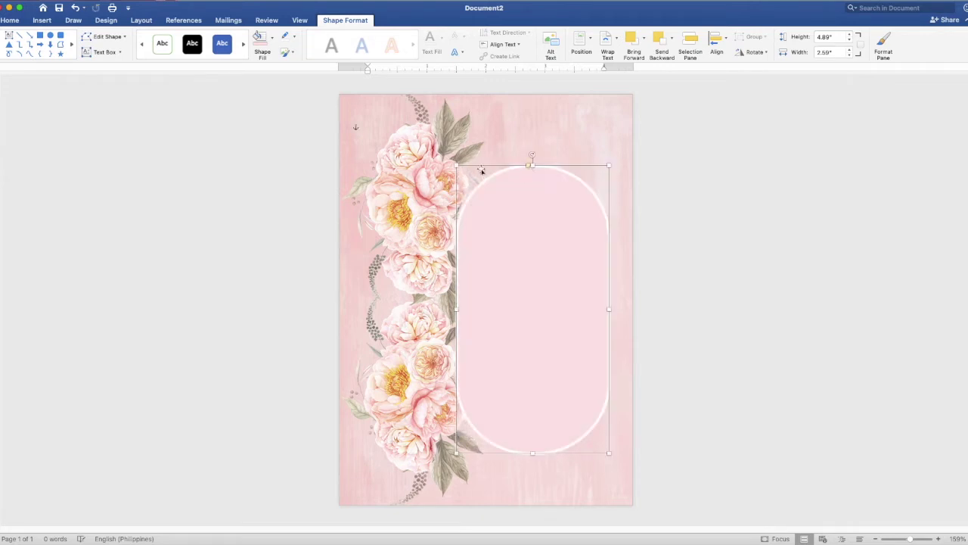
drag(456, 165, 443, 142)
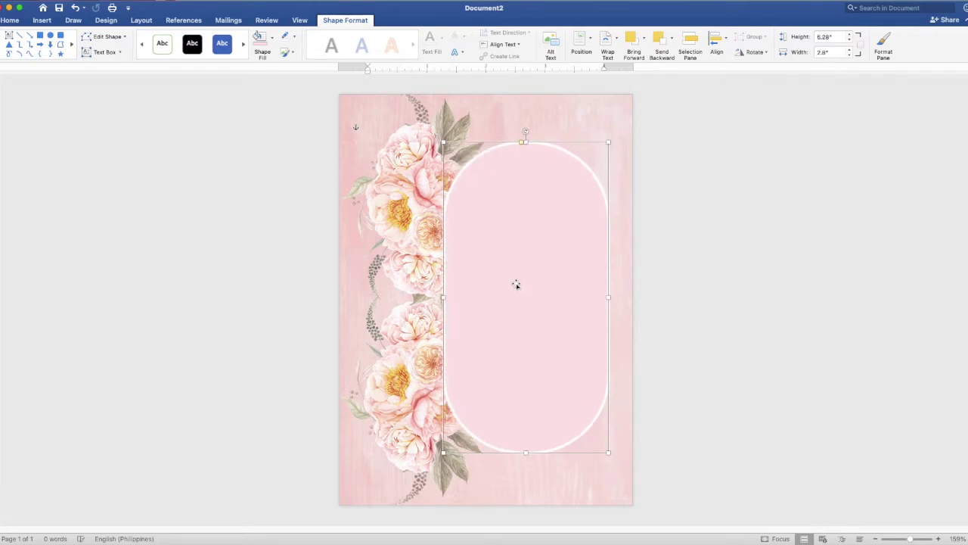
drag(526, 452, 526, 456)
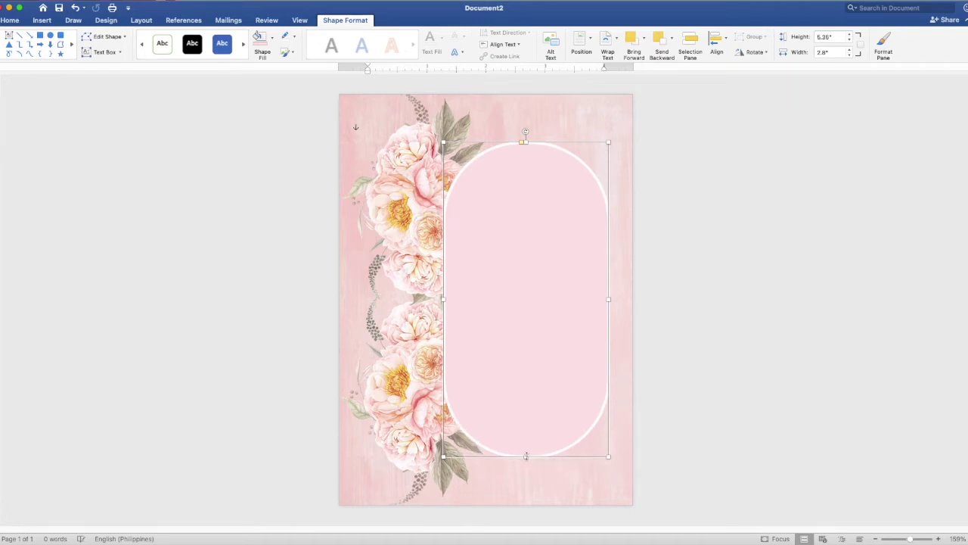
drag(527, 383, 527, 386)
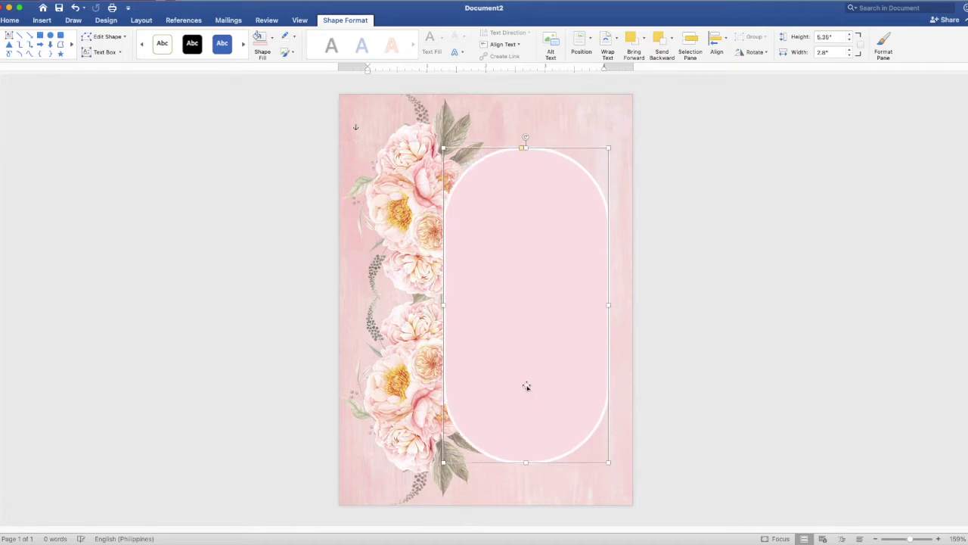
click(401, 238)
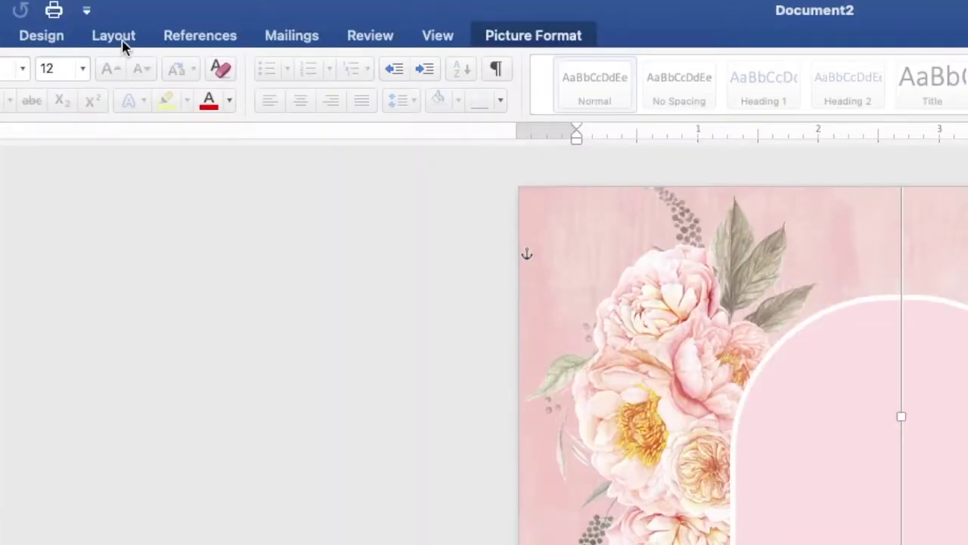
- Bring the upper floral picture in front of text
click(141, 21)
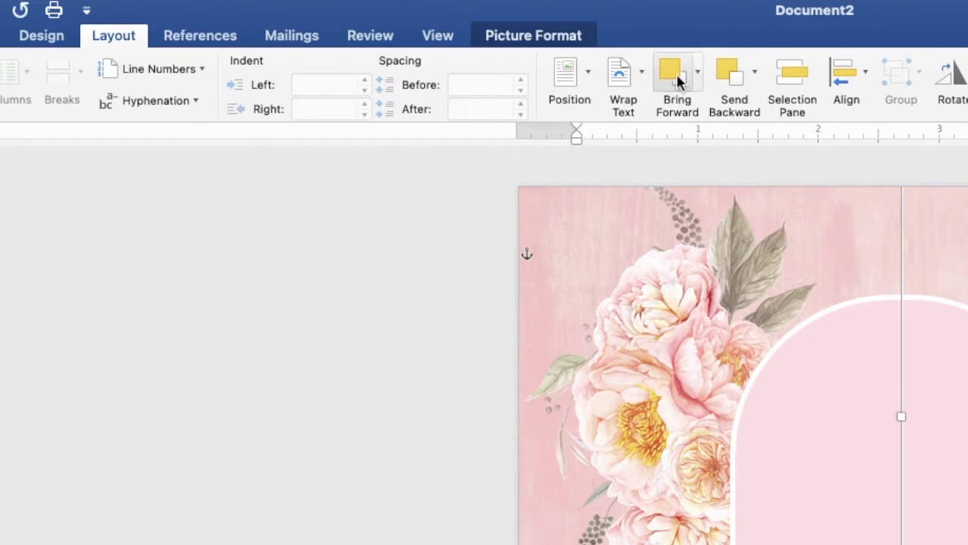
click(696, 73)
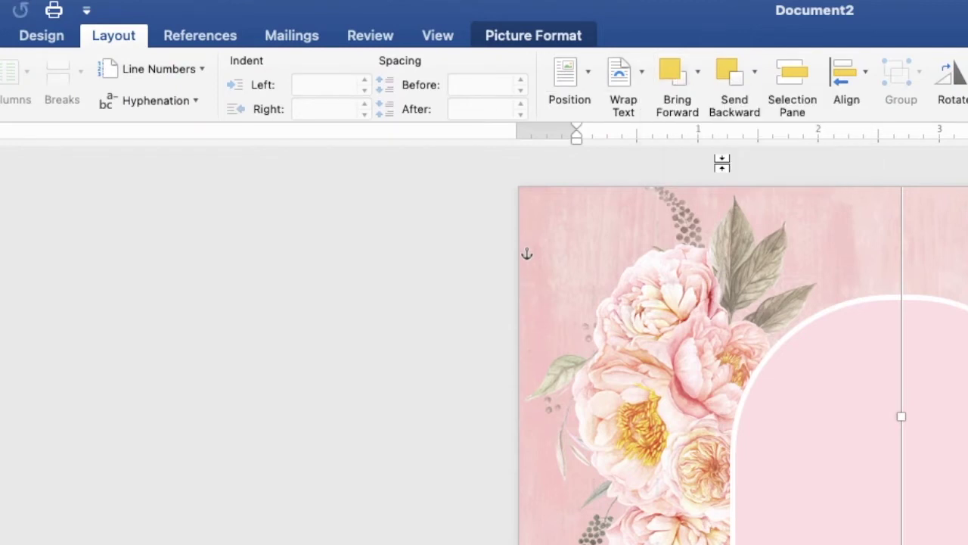
click(724, 161)
- Bring the lower floral picture in front of text and to the very front
drag(448, 158, 418, 356)
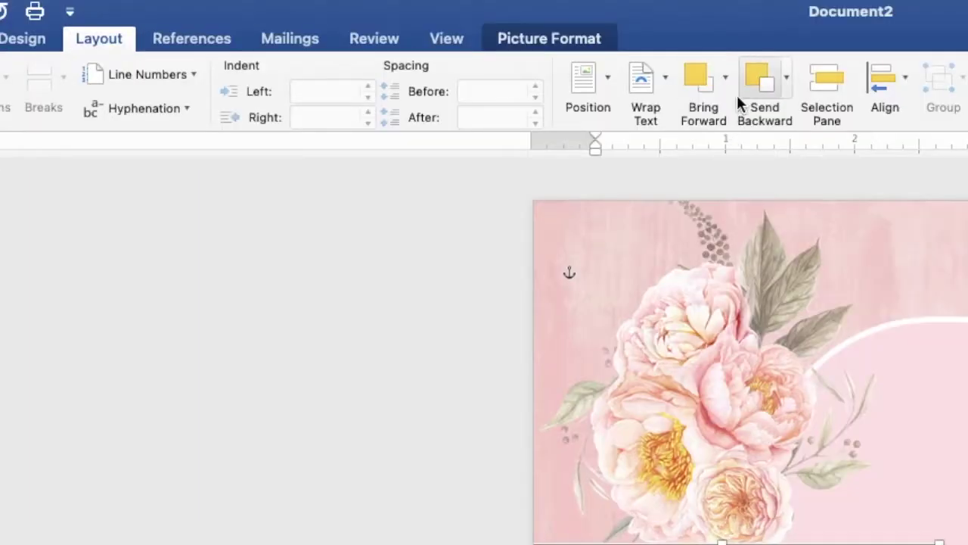
click(726, 79)
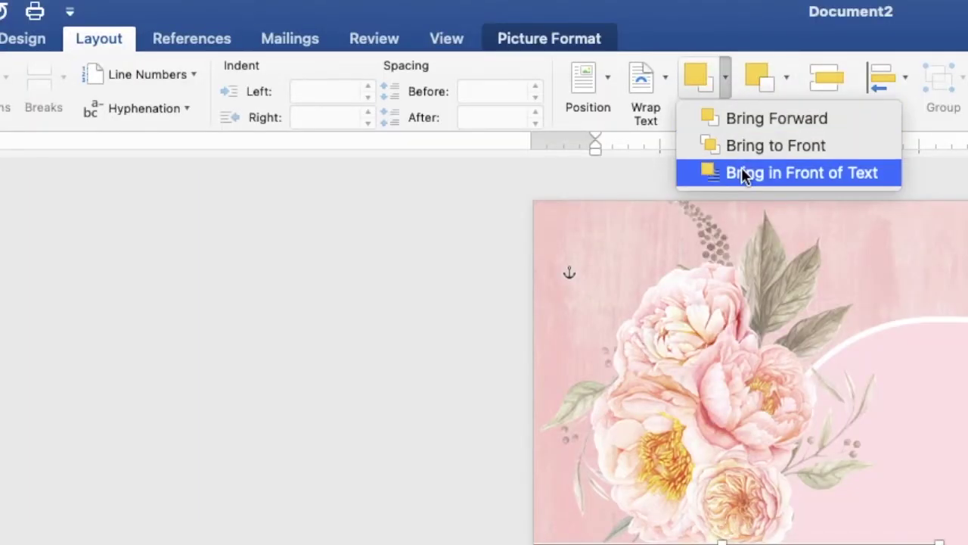
click(740, 165)
click(724, 84)
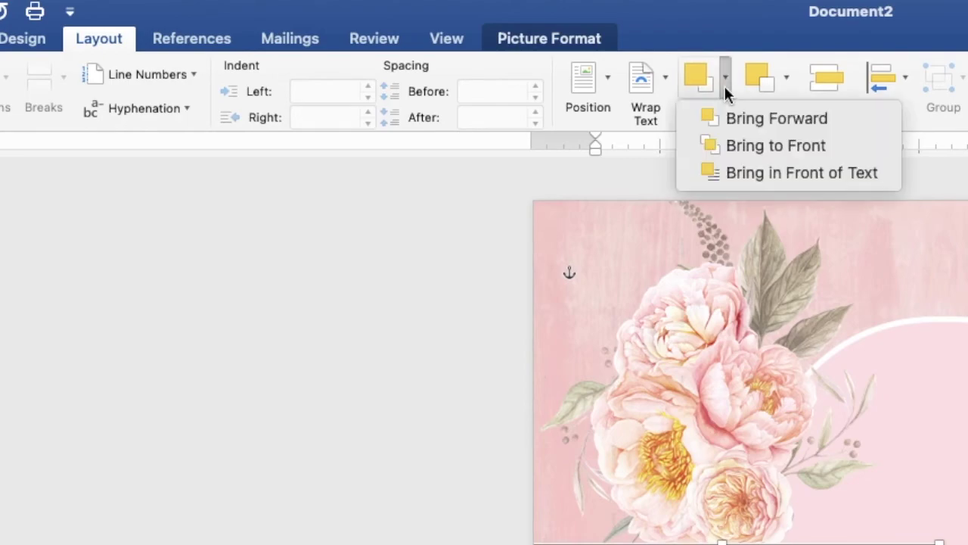
click(737, 146)
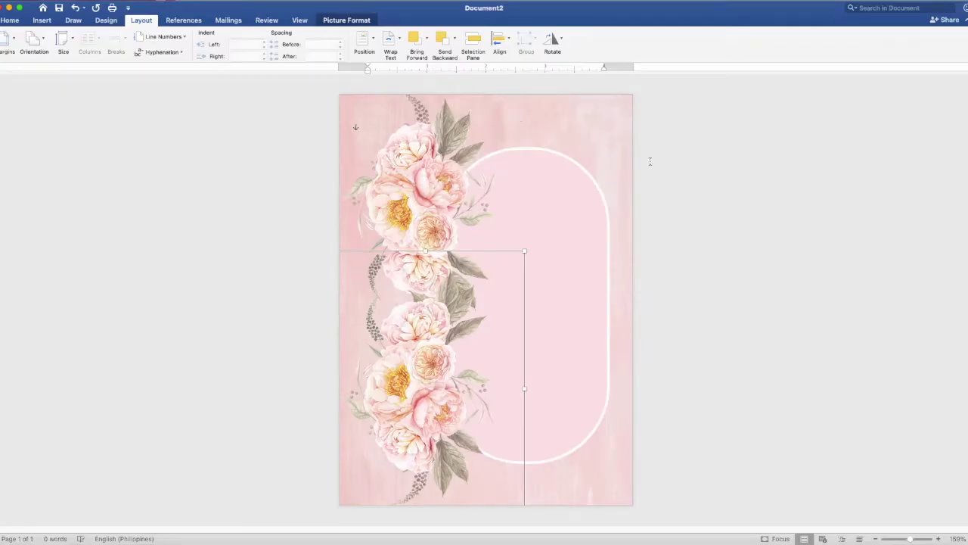
click(754, 183)
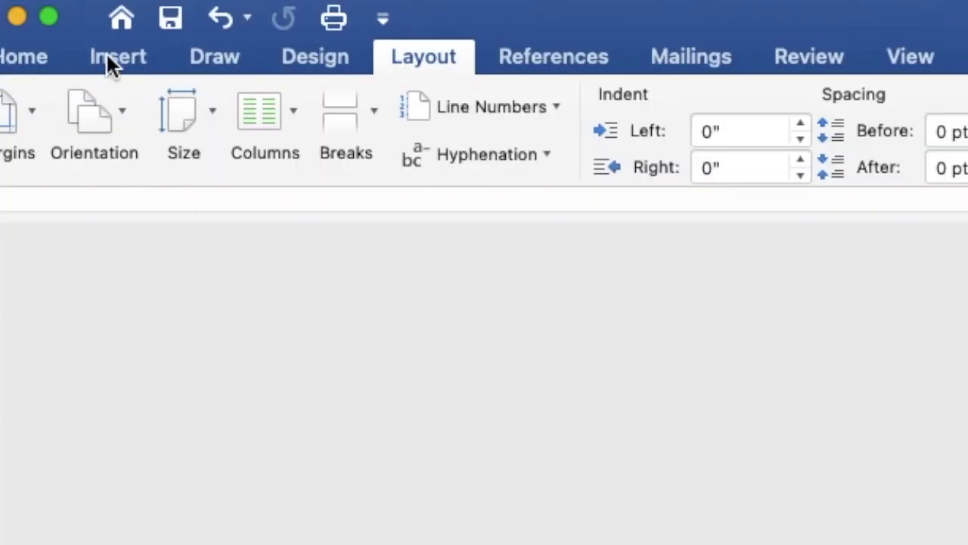
- Draw a rectangle about 2.68" × 3.84" over the middle of the pink panel and add text to it
click(38, 19)
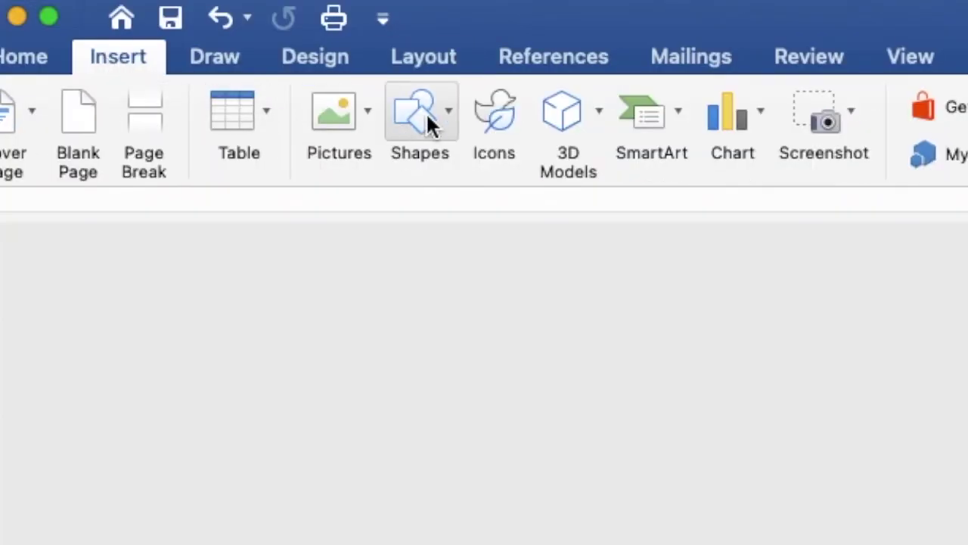
click(428, 118)
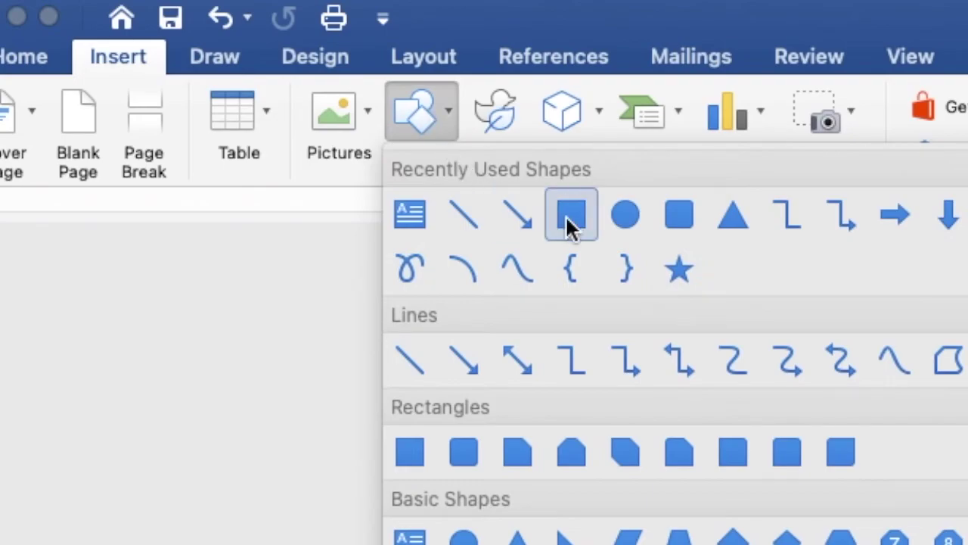
click(569, 216)
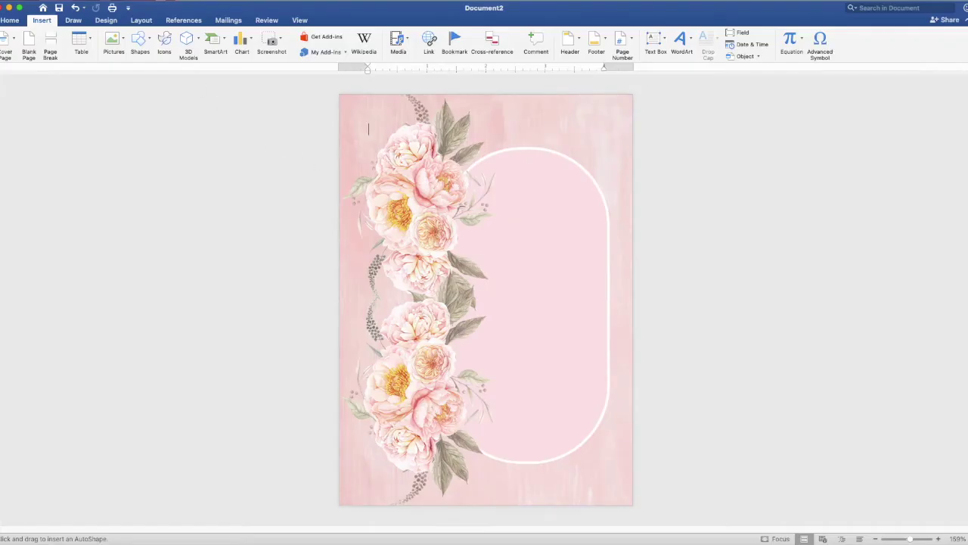
drag(468, 200, 621, 420)
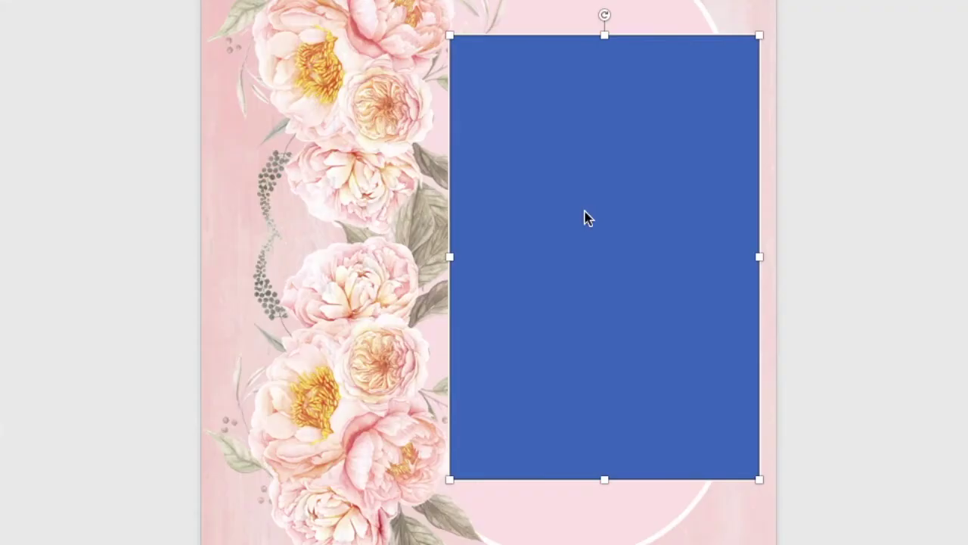
right_click(587, 217)
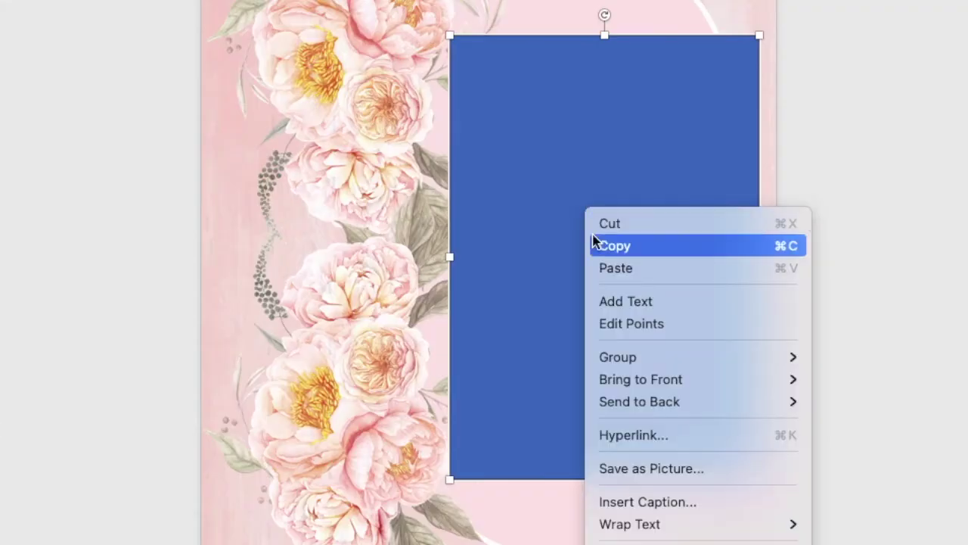
click(613, 303)
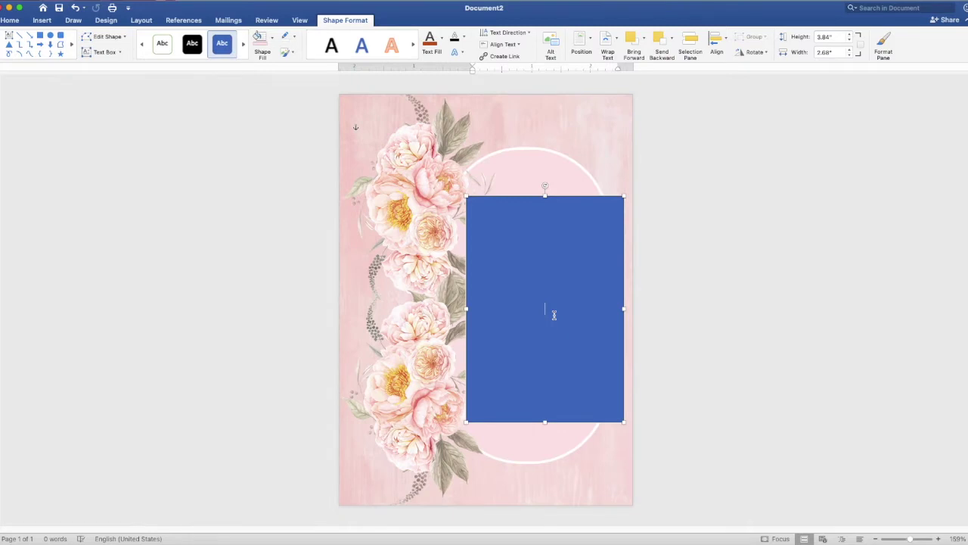
- Zoom in and type the opening line 'Together with their families' in the text box
scroll(554, 315, up, 2)
scroll(554, 314, up, 2)
scroll(554, 315, up, 2)
scroll(553, 315, up, 1)
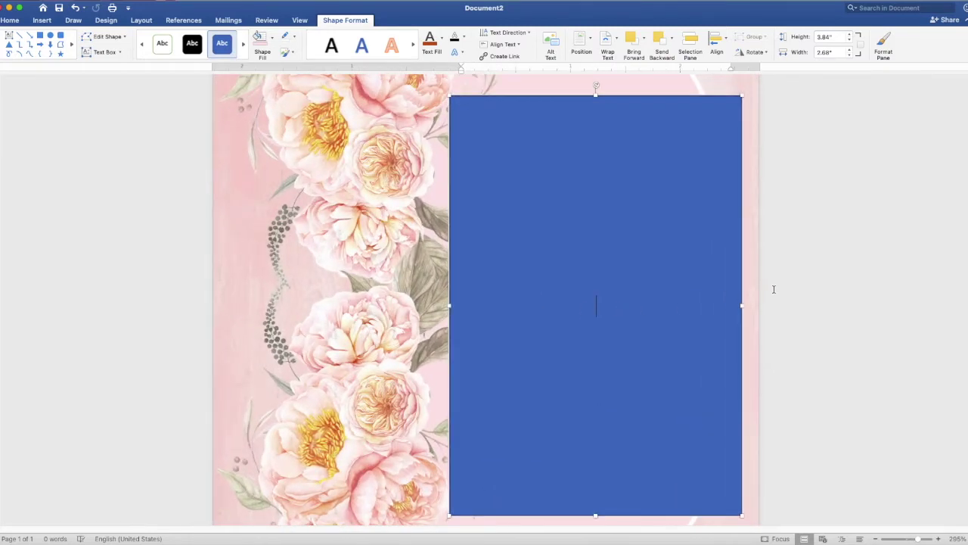
text(ogether with their families)
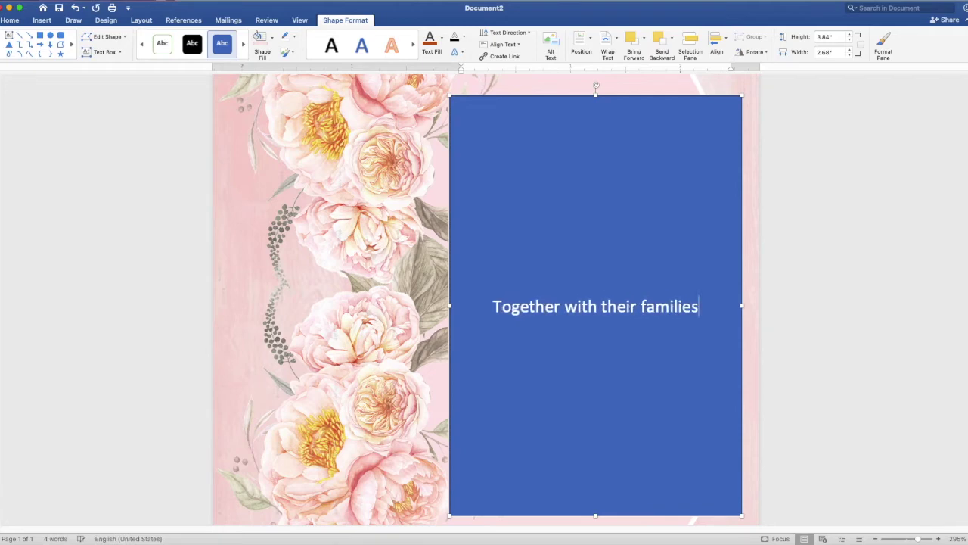
key(Return)
key(Return)
key(Return)
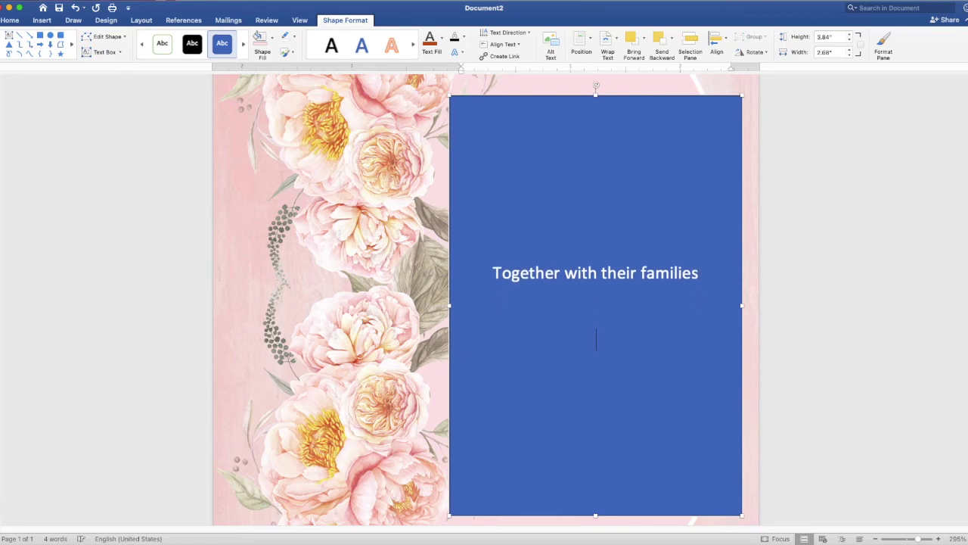
- Add the groom's name, 'and', the bride's name and 'invite you to their wedding' on separate lines
text(KENNED)
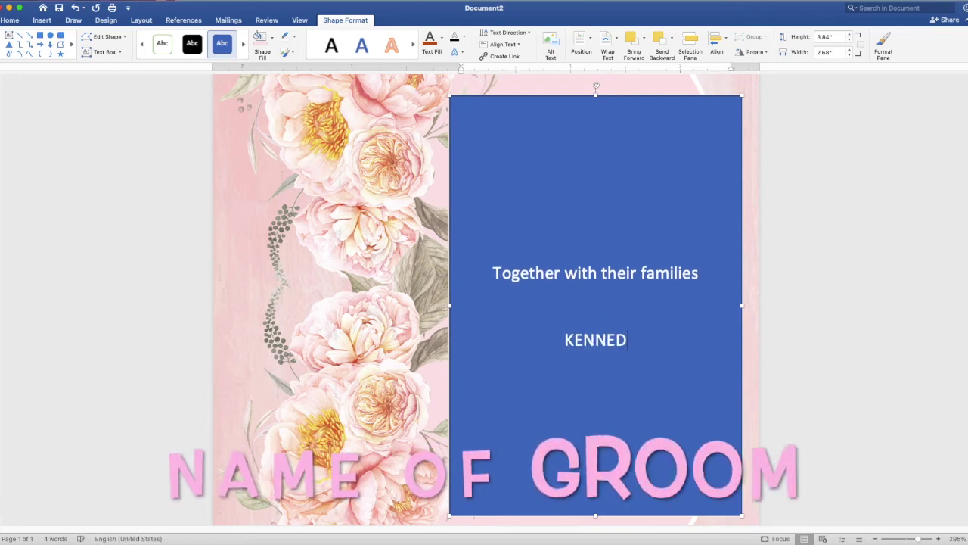
text(Y AQUINO)
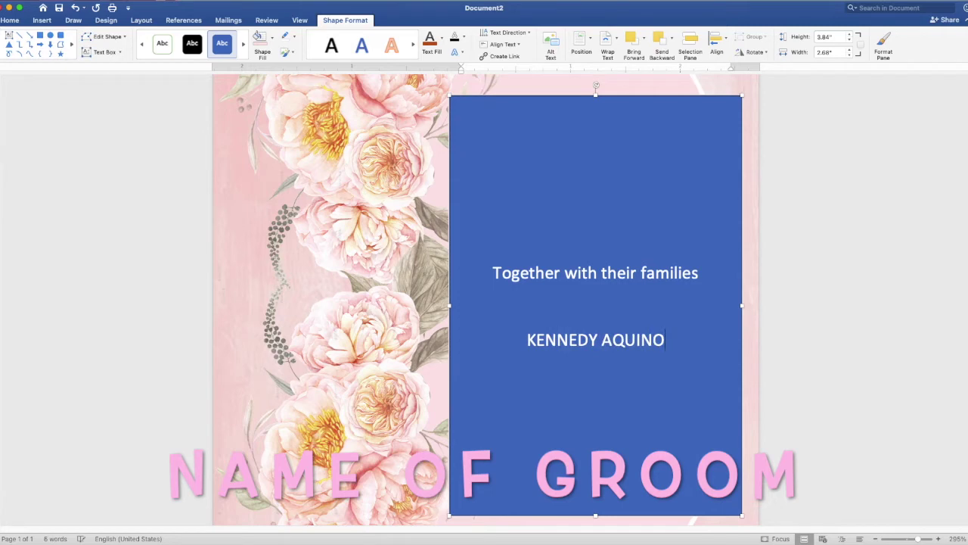
key(Return)
text(and)
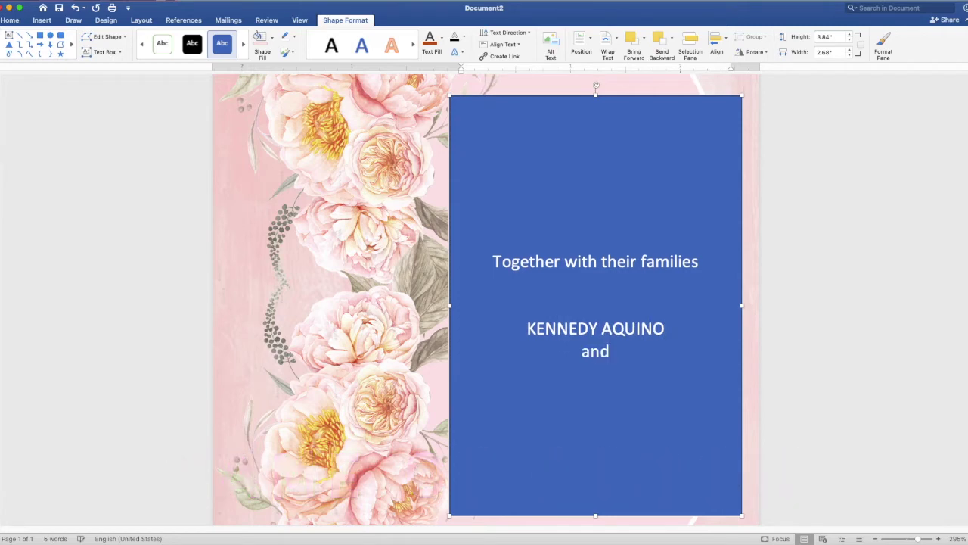
key(Return)
text(CASS)
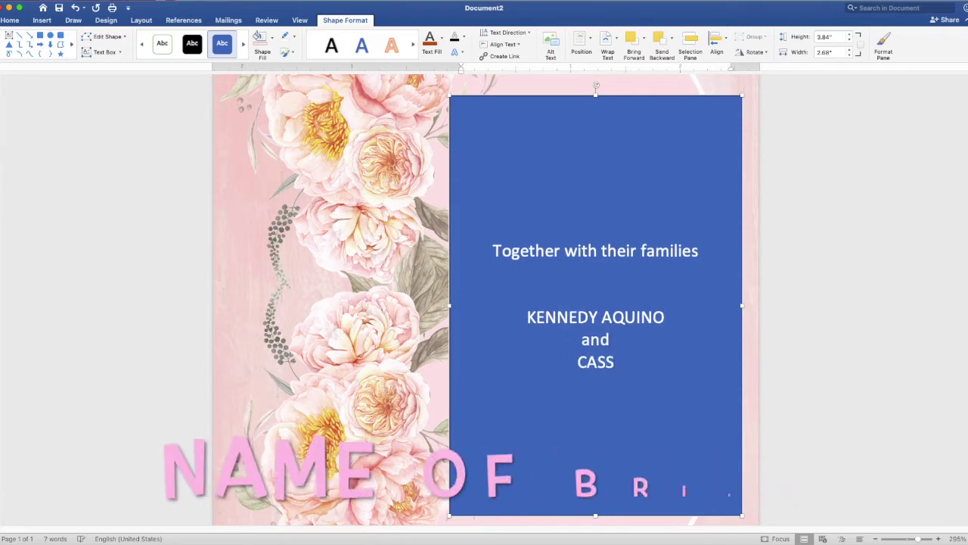
text(Y SORIANO)
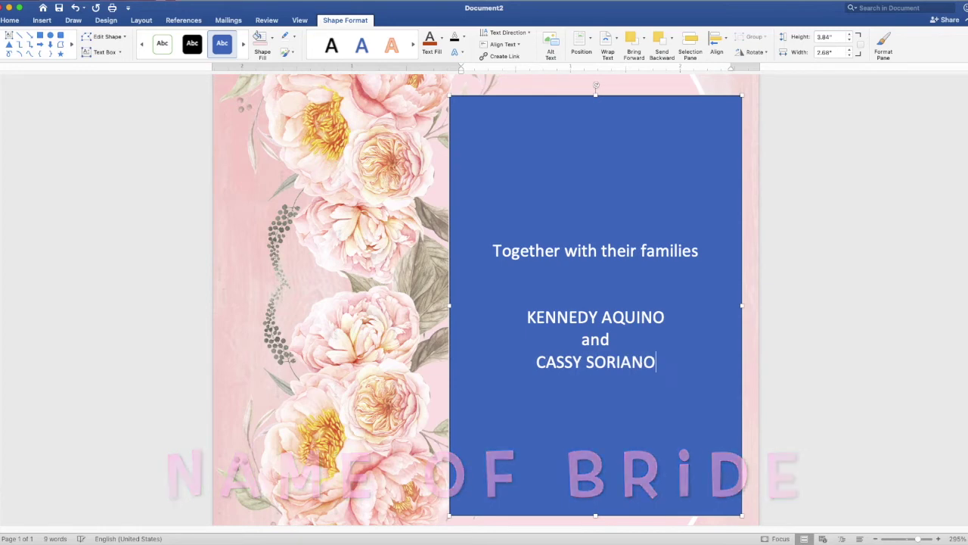
key(Return)
key(Return)
key(Return)
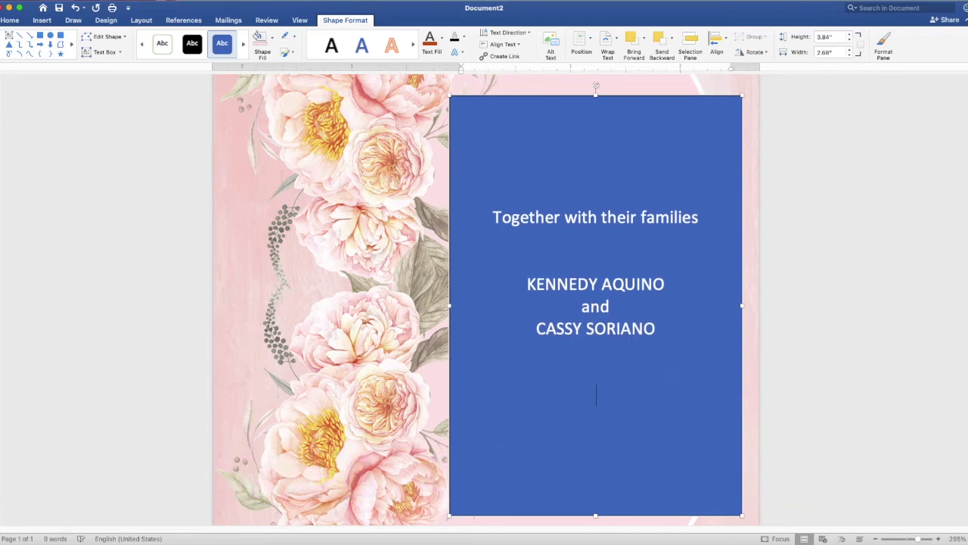
text(invite you to their wedding)
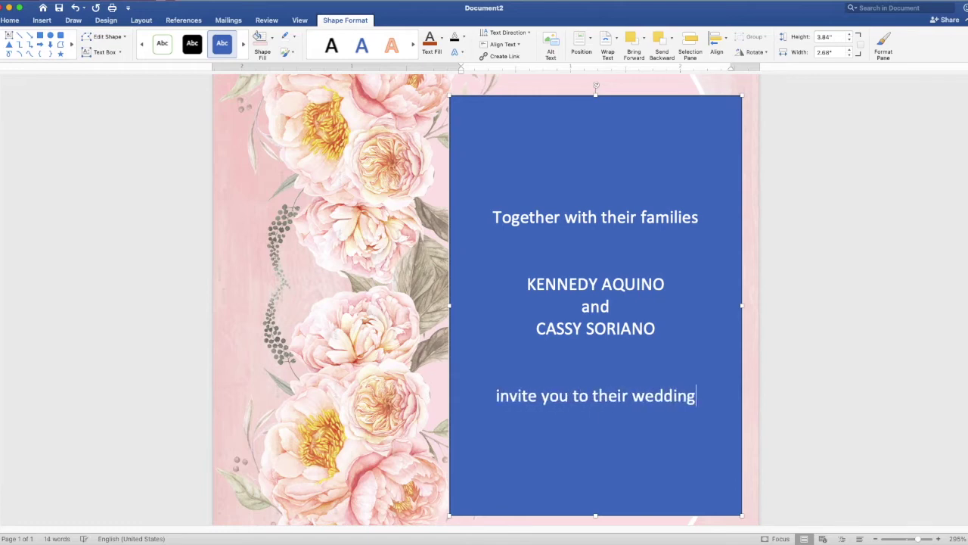
- Add 'SATURDAY, NOVEMBER 20TH', 'Two Thousand Twenty-one' and '10 o'clock in the morning' lines
key(Return)
key(Return)
key(Return)
text(SATURDAY)
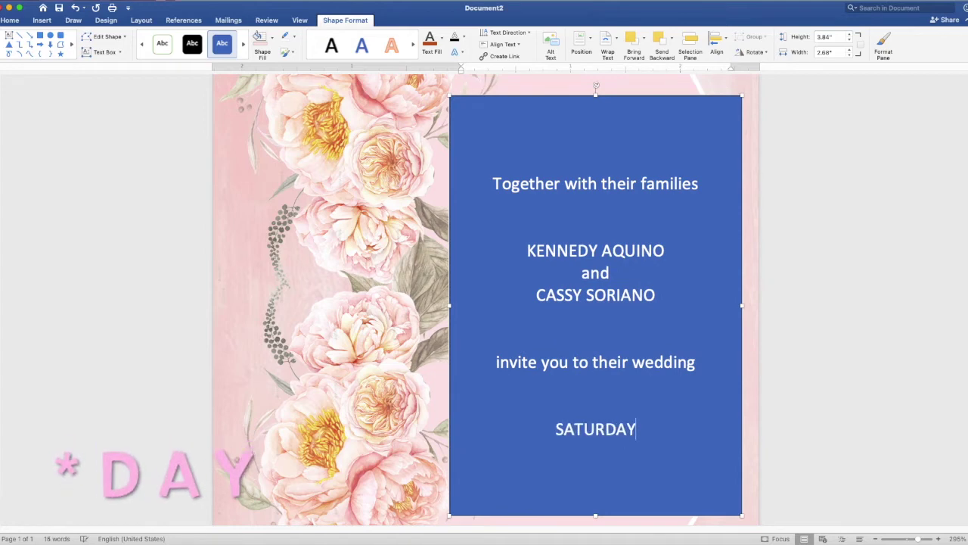
text(, NOVEMBER )
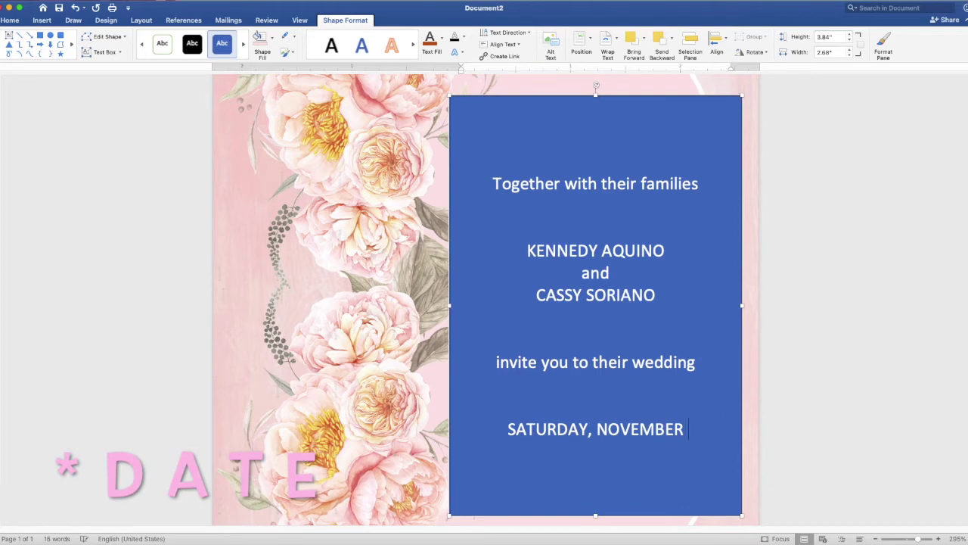
text(20TH)
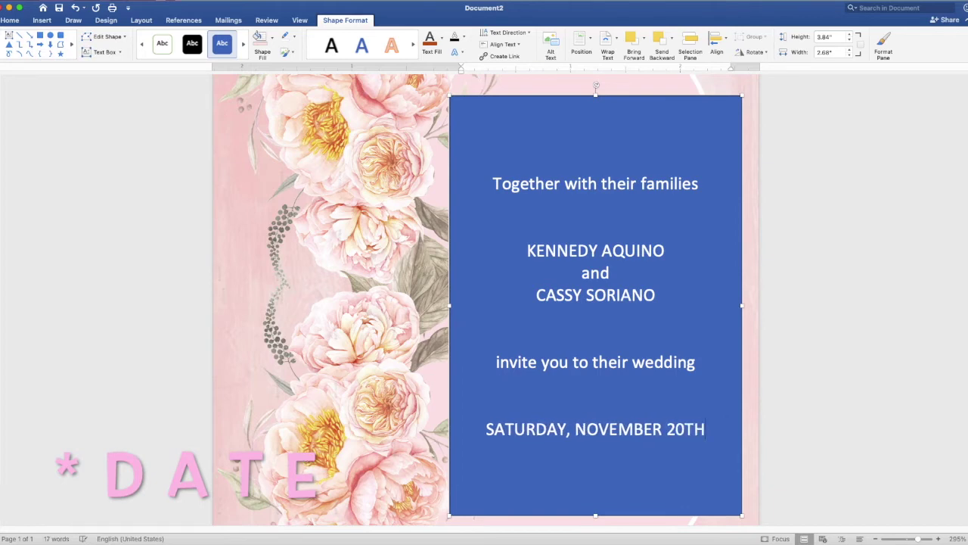
key(Return)
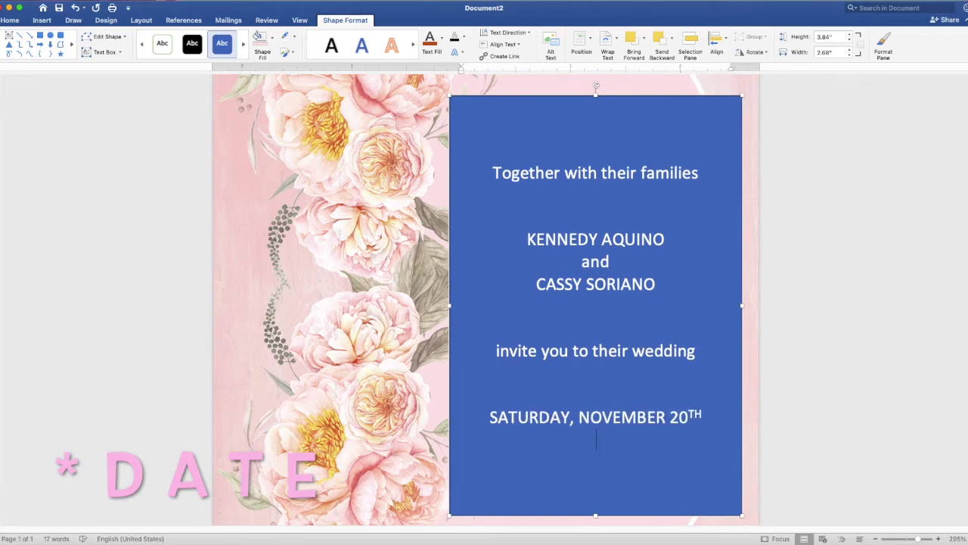
text(Two Thousand)
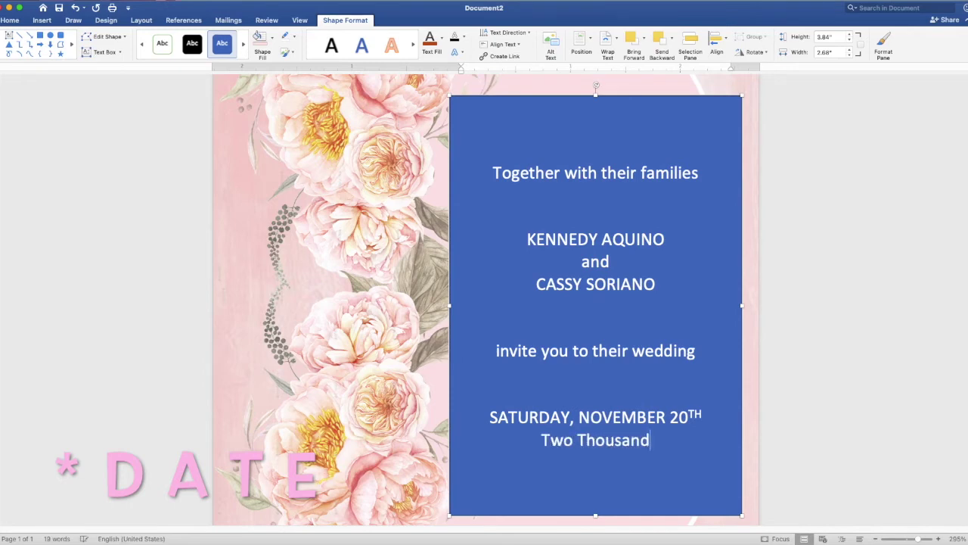
text( Twenty-one)
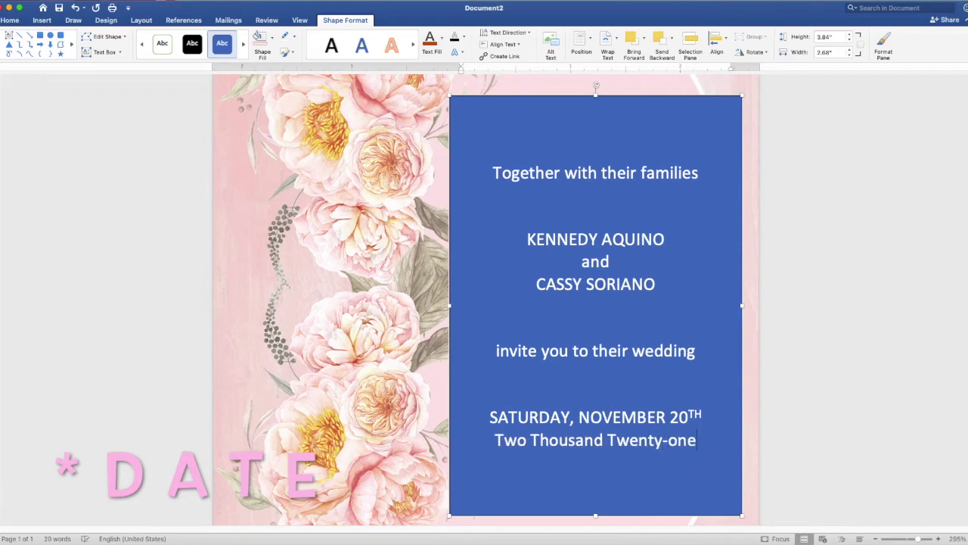
key(Return)
text(10)
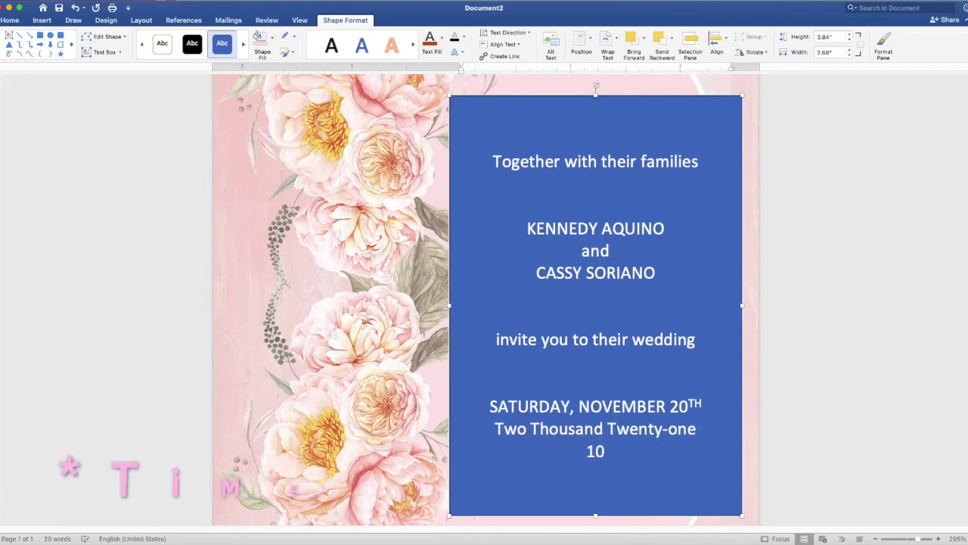
text( o'clock in the morning)
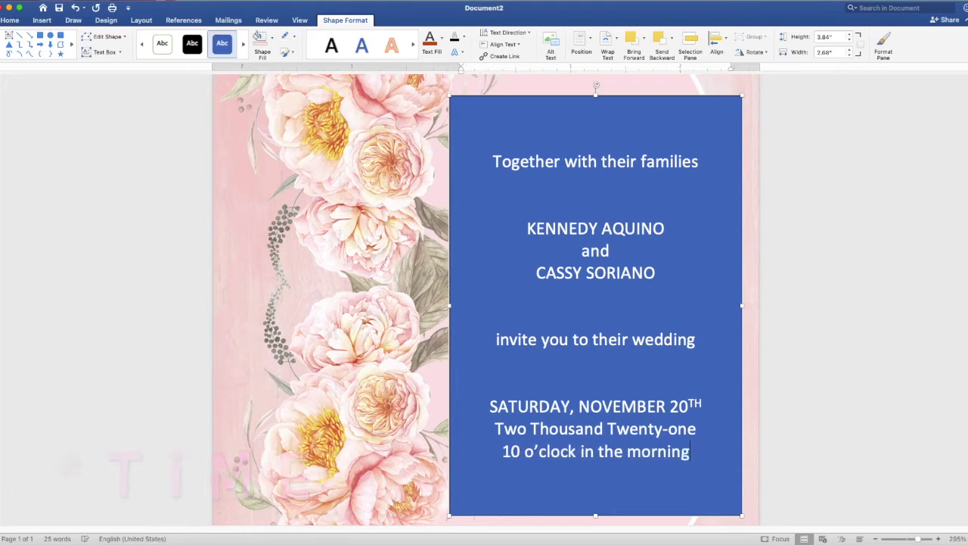
key(Return)
key(Return)
key(Return)
- Add venue lines JAPANESE GARDEN and TONDALIGAN BEACH, and stretch the text box taller
text(JAPANESE GARDEN)
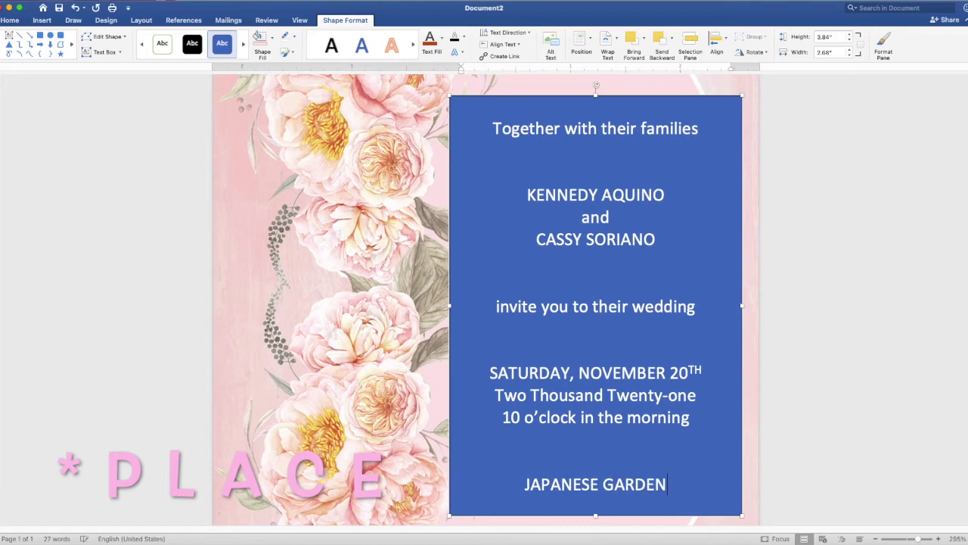
key(Return)
text(ONDALIGAN BEACH)
key(Return)
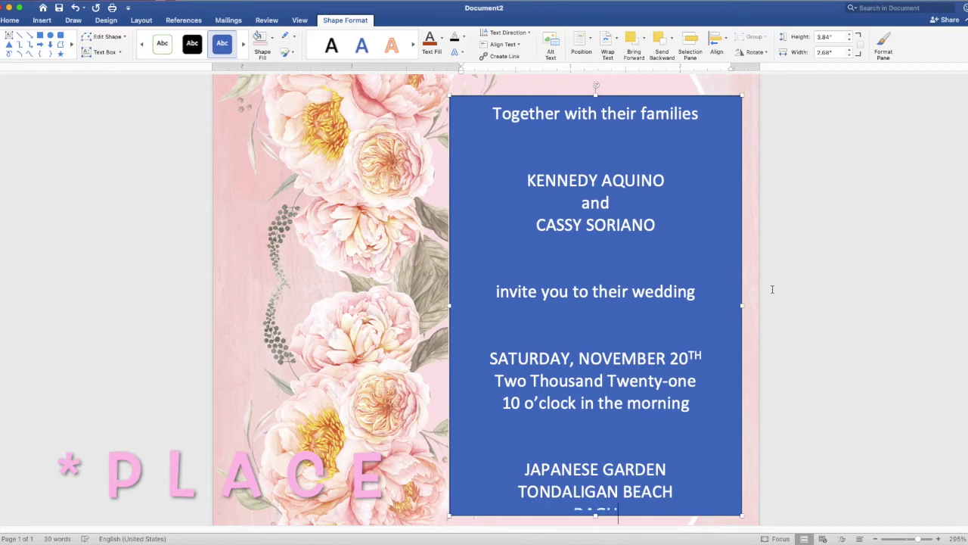
scroll(772, 289, down, 2)
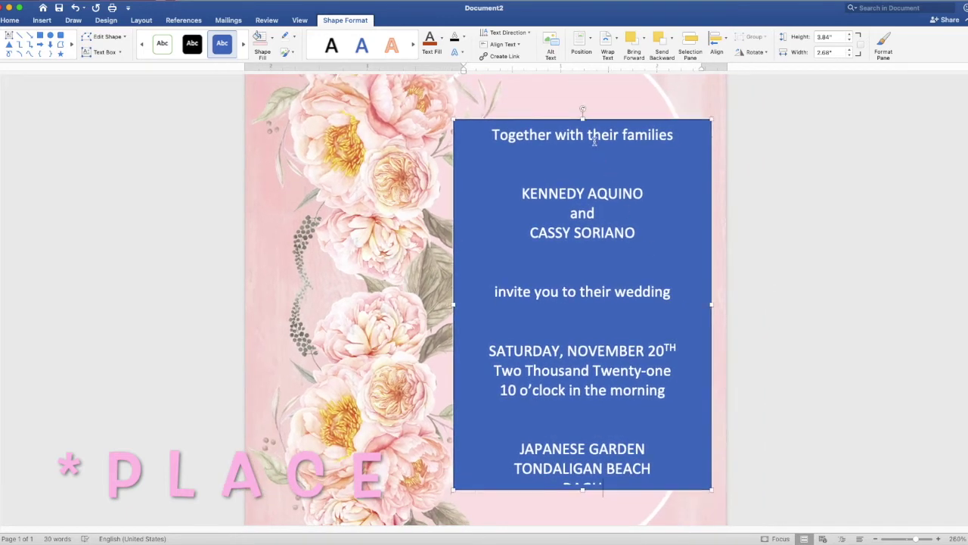
drag(583, 119, 582, 83)
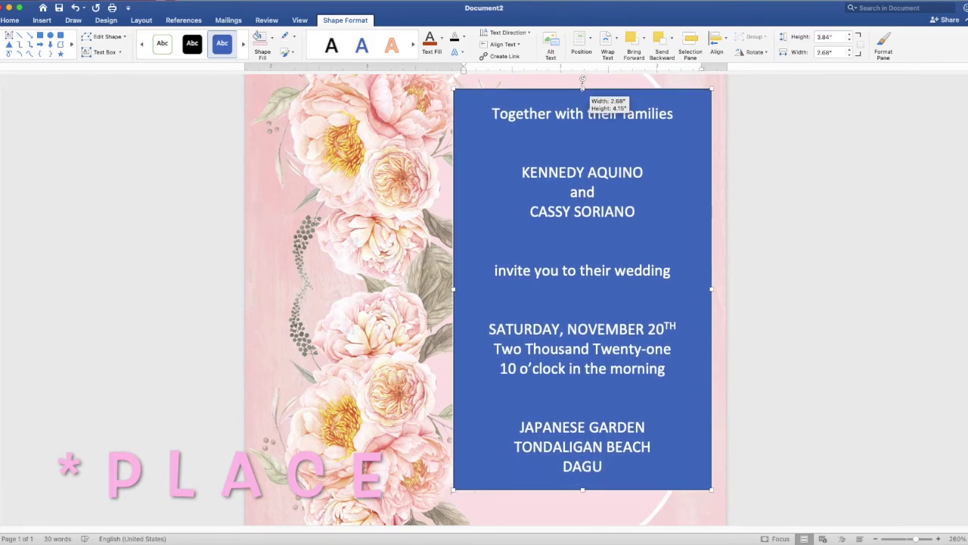
drag(582, 489, 582, 517)
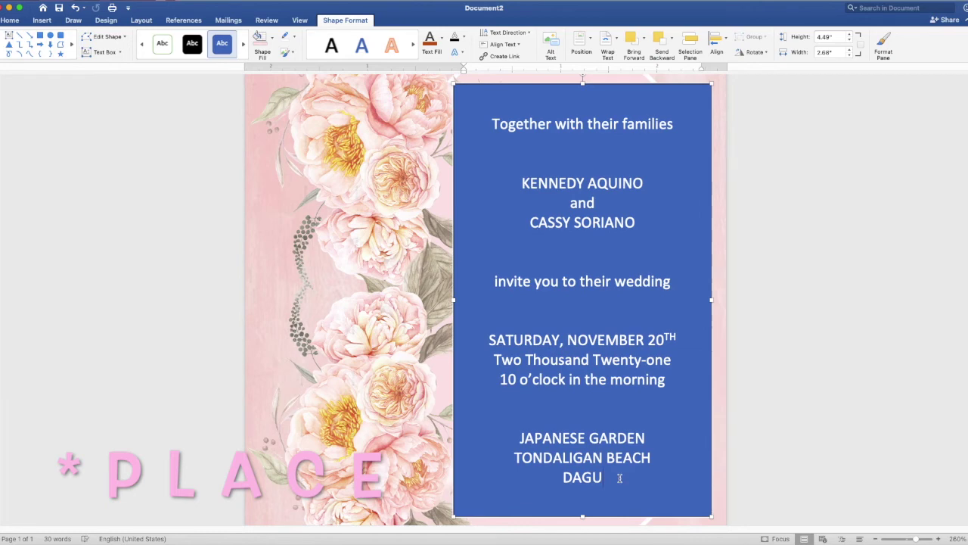
- Finish with DAGUPAN CITY and 'Reception to follow', then select all the invitation text
text(PAN CITY)
key(Return)
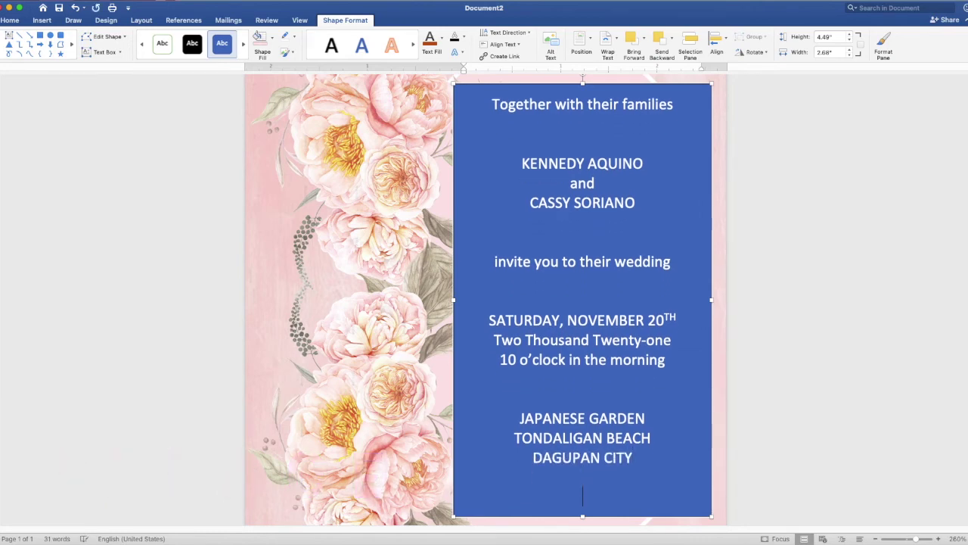
text(reception)
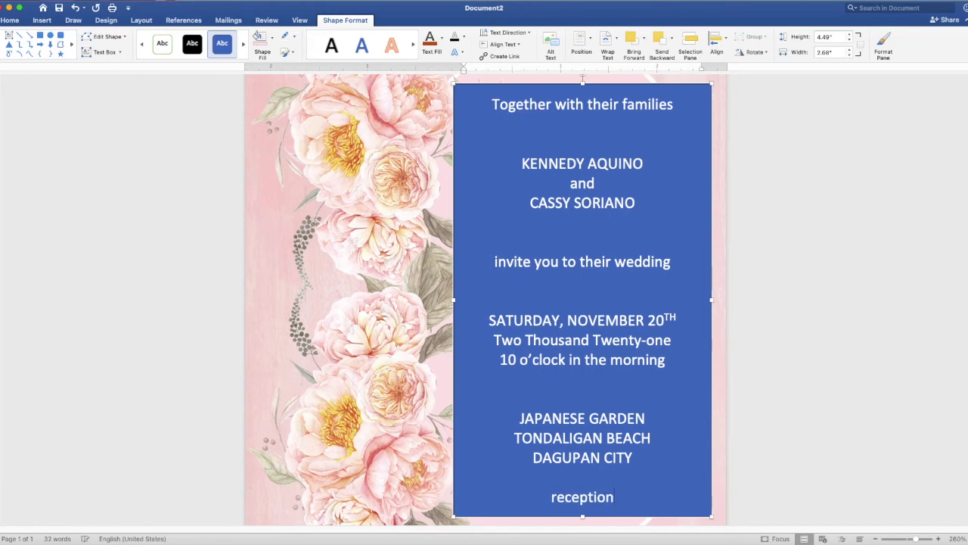
text( to follow)
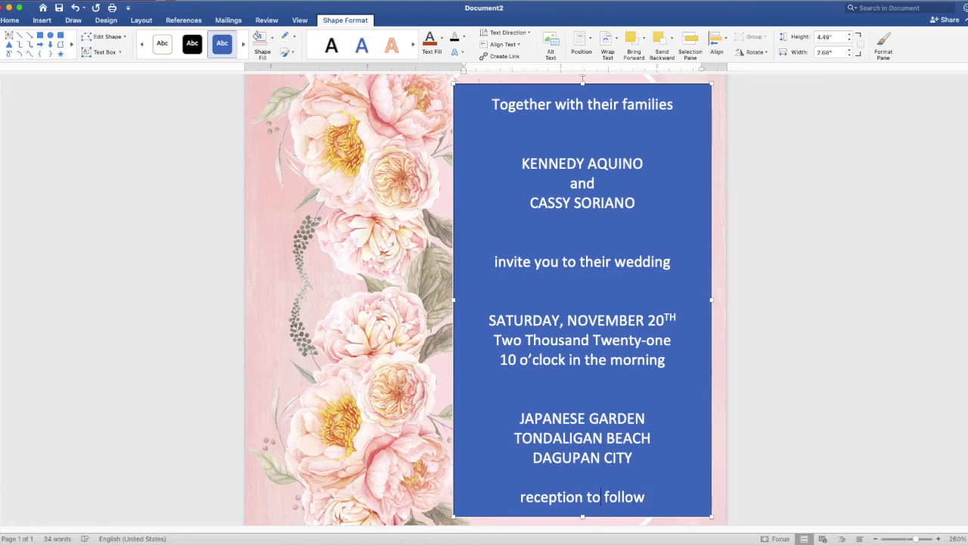
key(Home)
key(shift+Right)
text(R)
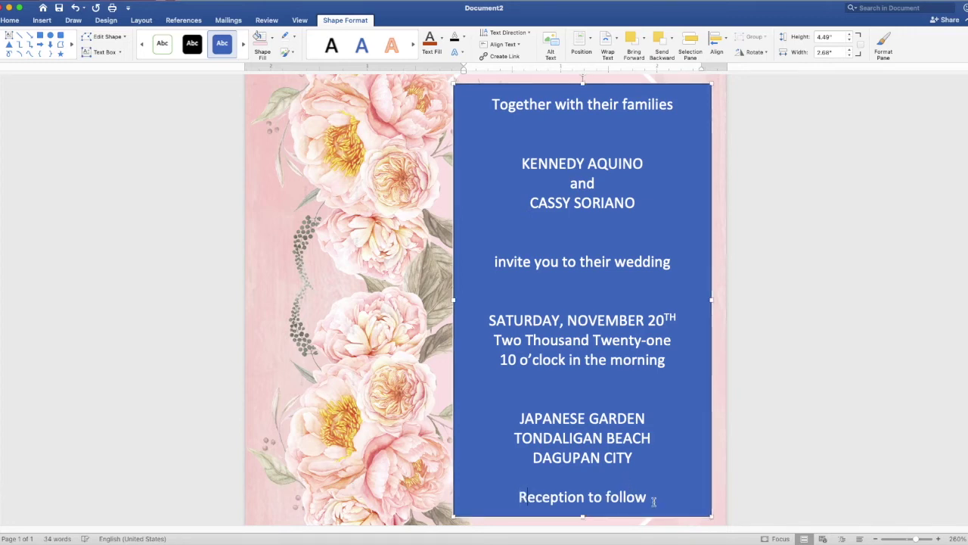
drag(655, 500, 496, 112)
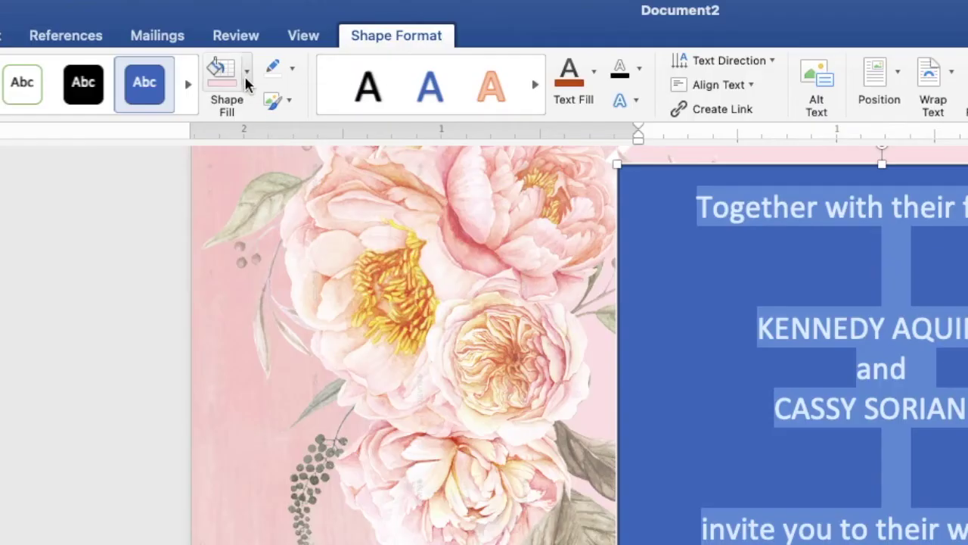
- Remove the text box's blue fill and outline and colour the text dark brown
click(270, 37)
click(257, 119)
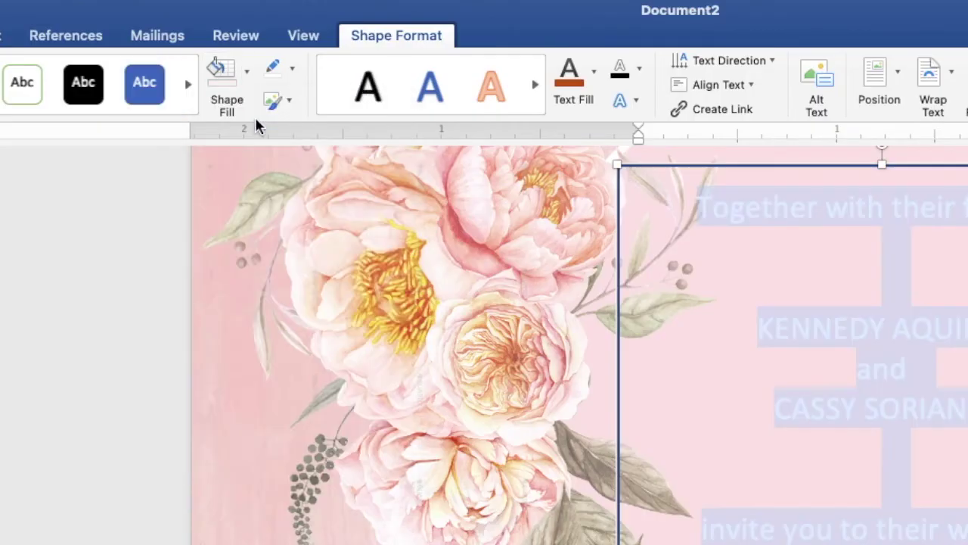
click(292, 70)
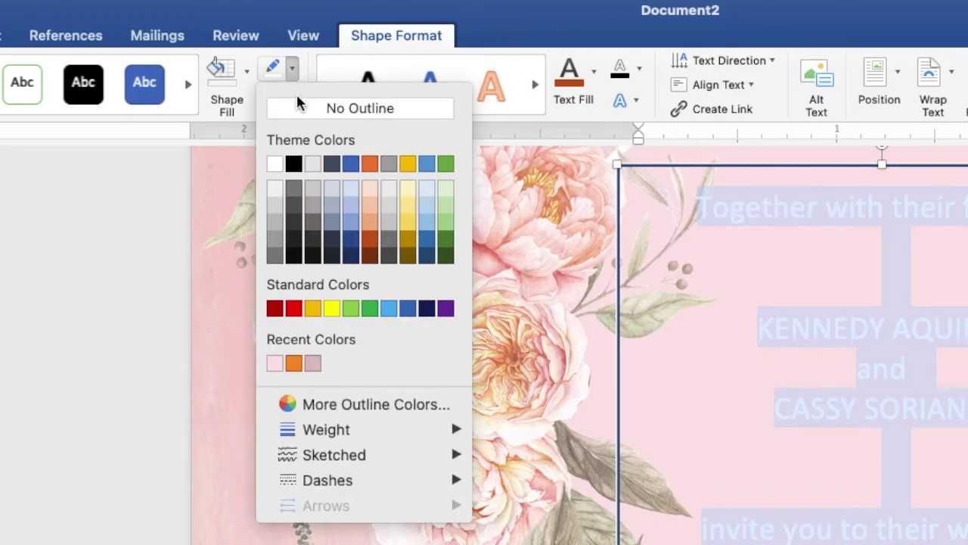
click(298, 110)
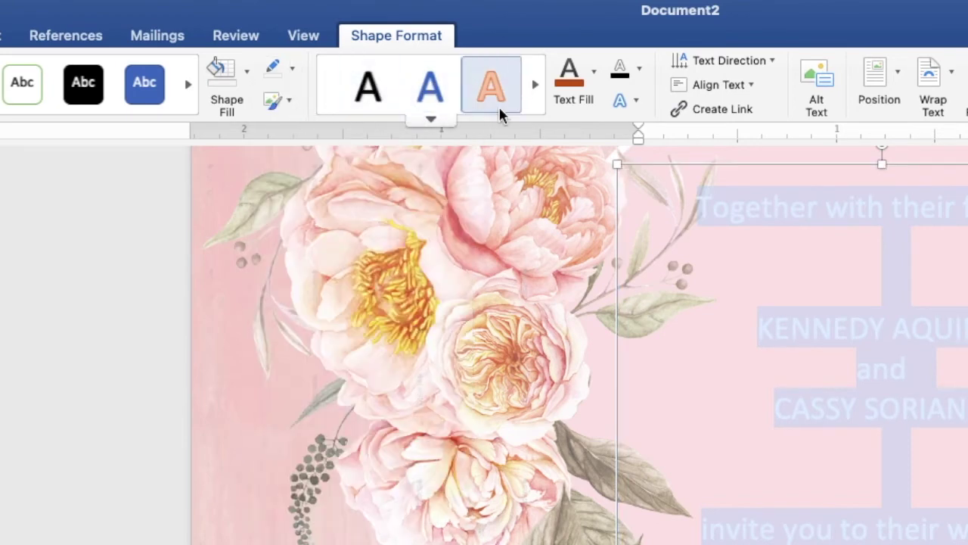
click(595, 72)
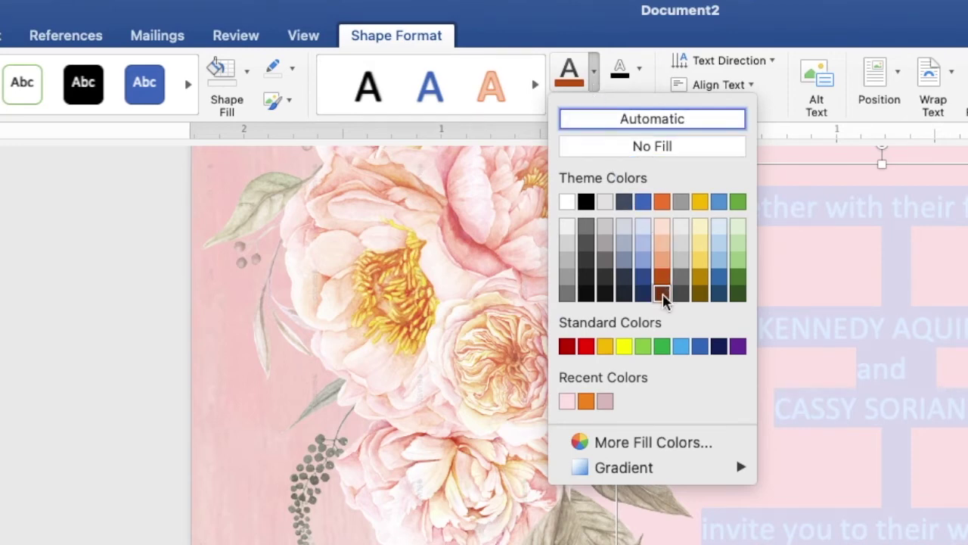
click(663, 299)
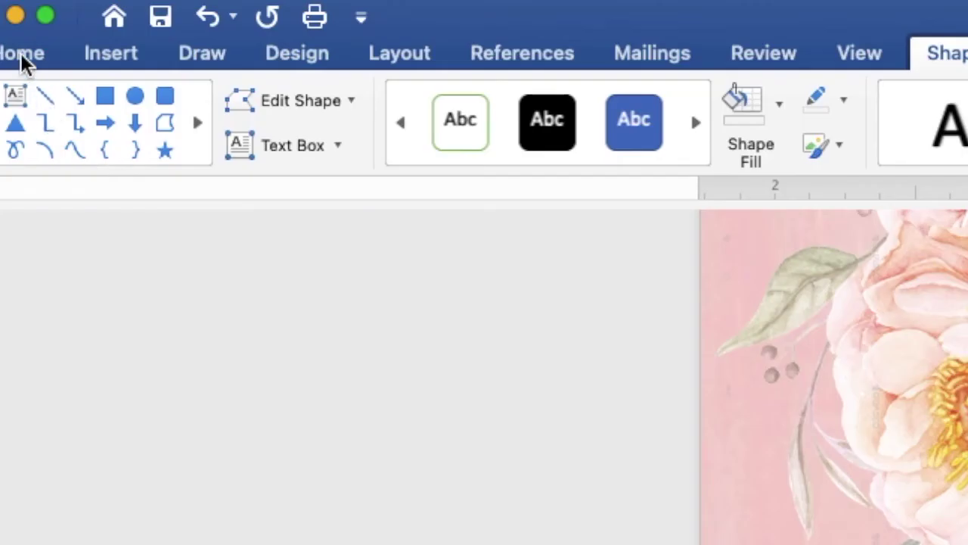
- Set all the text to Times New Roman 8 pt and add a blank line above 'Reception to follow'
click(11, 21)
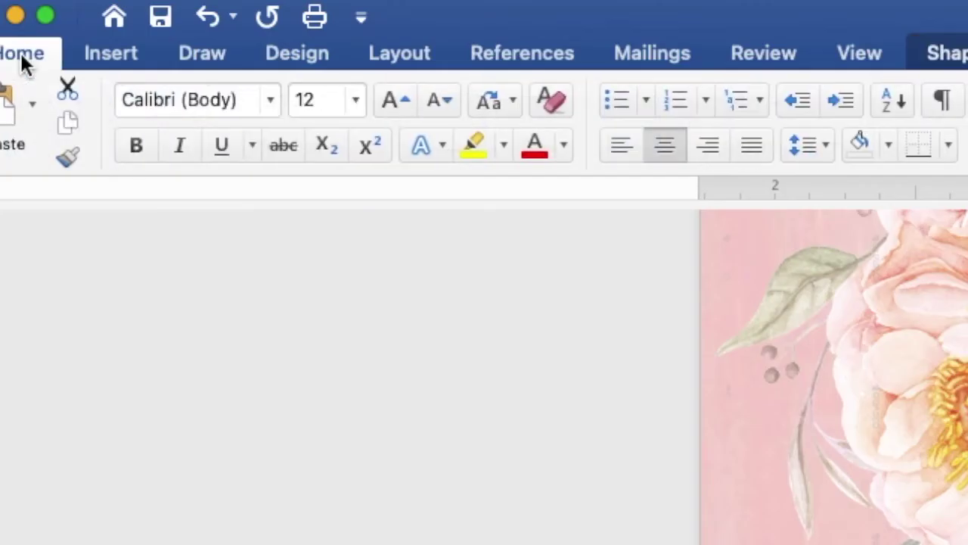
click(270, 99)
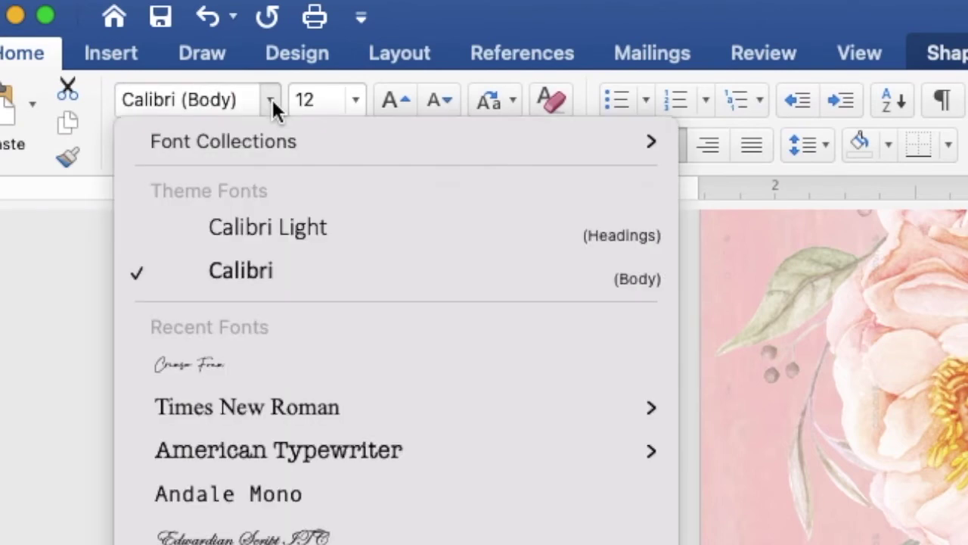
mouse_move(248, 407)
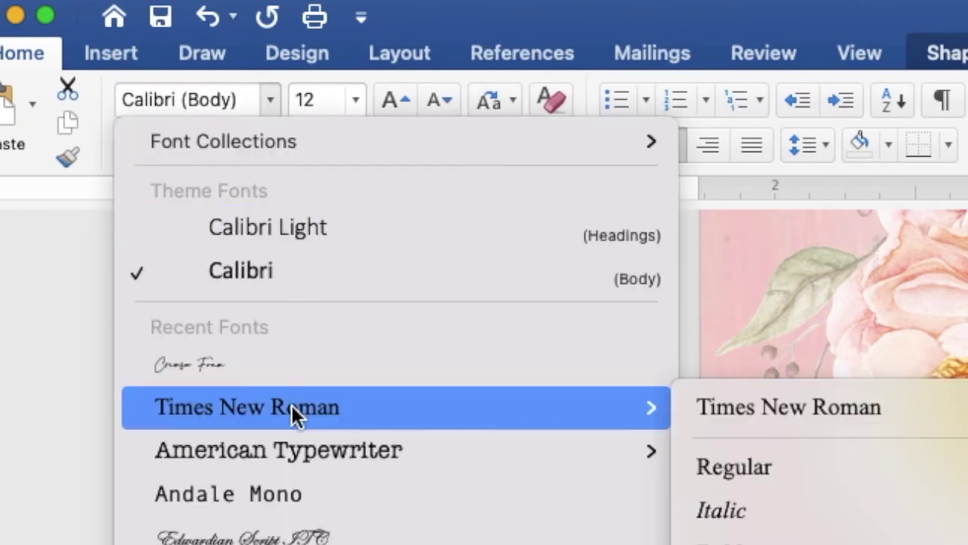
click(291, 409)
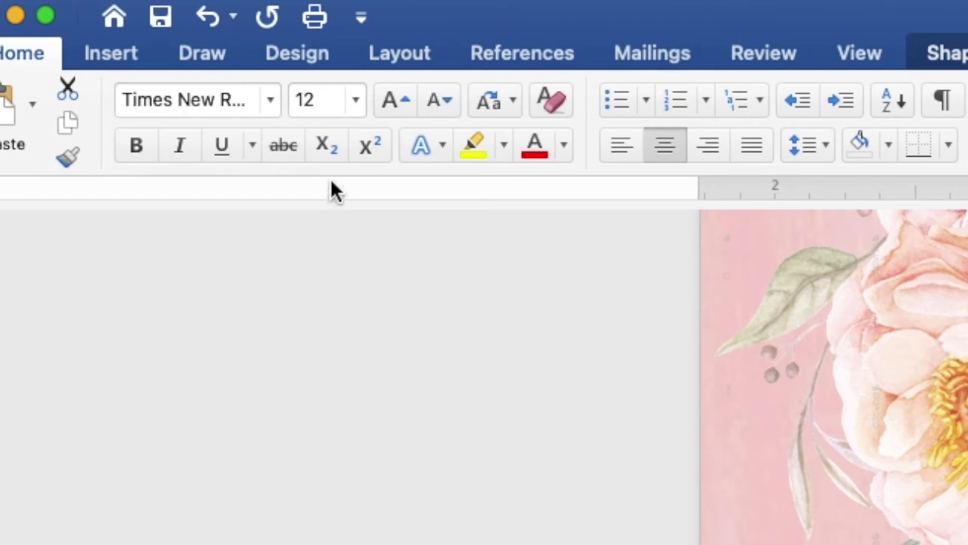
click(321, 100)
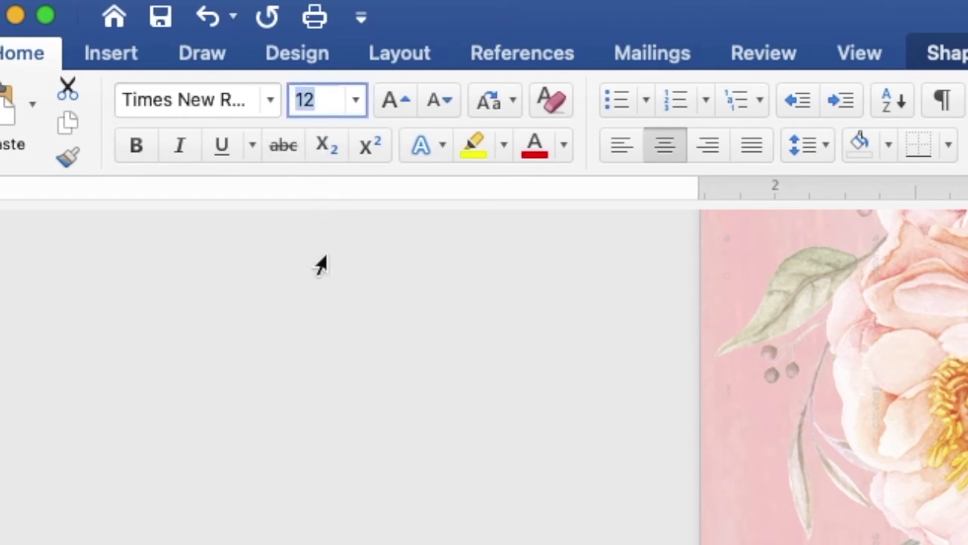
text(8)
key(Return)
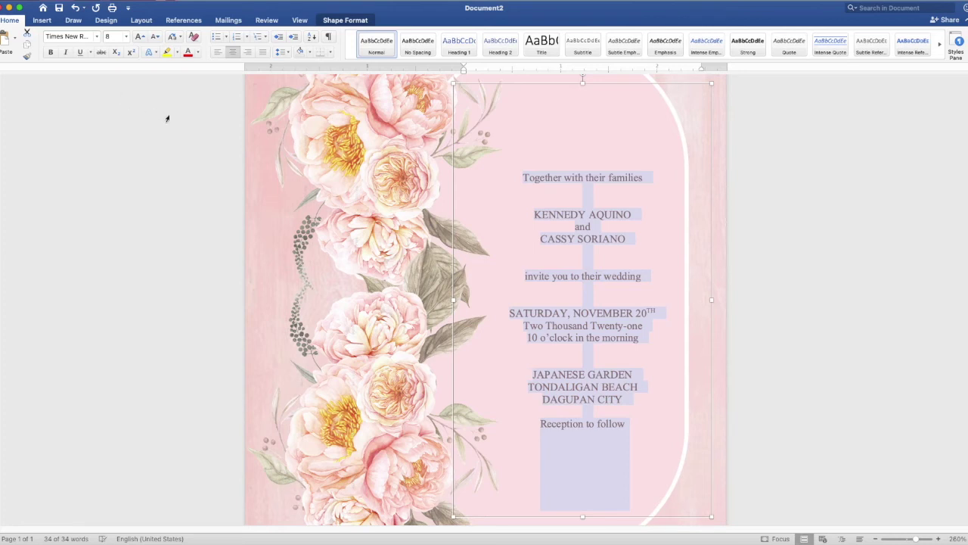
click(599, 415)
key(Return)
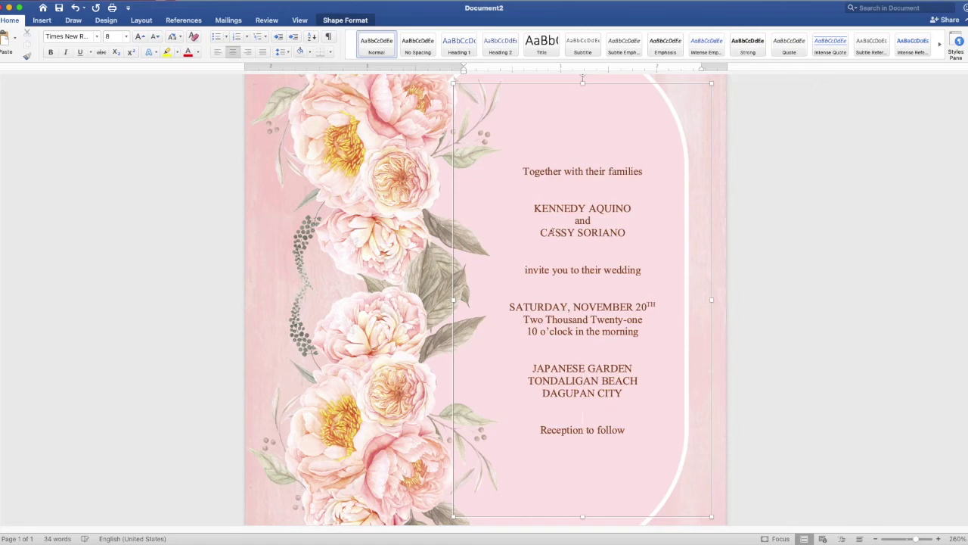
- Enlarge the couple's two name lines to 12 pt
drag(535, 207, 623, 210)
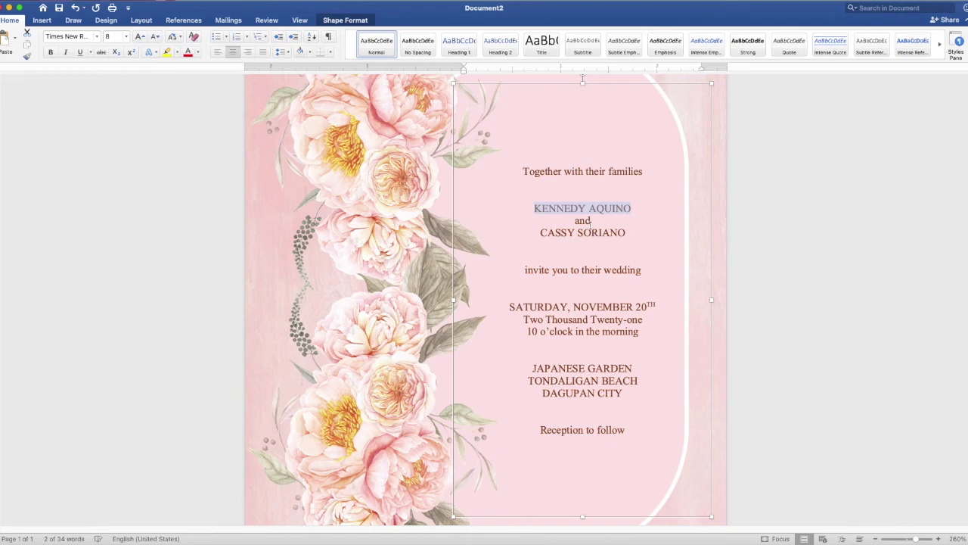
drag(541, 233, 603, 235)
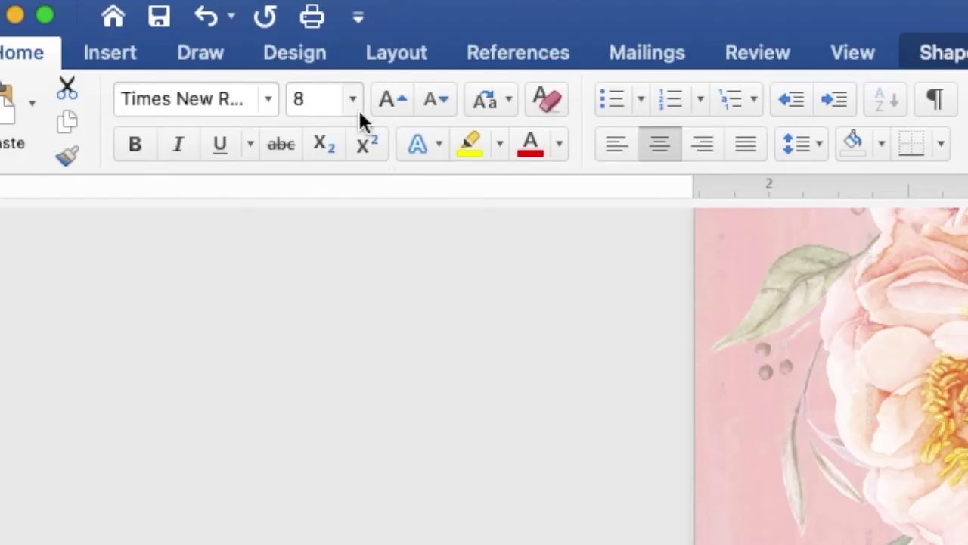
click(125, 36)
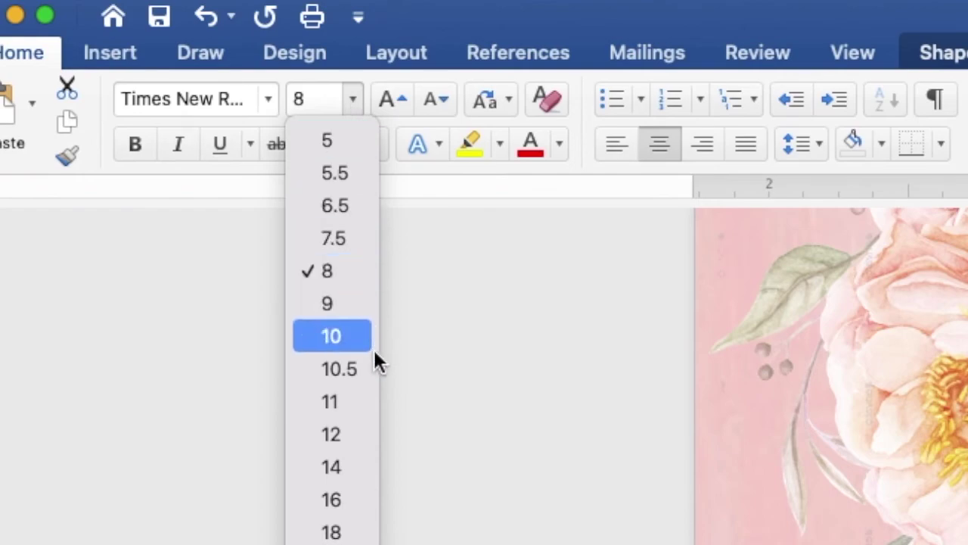
click(351, 443)
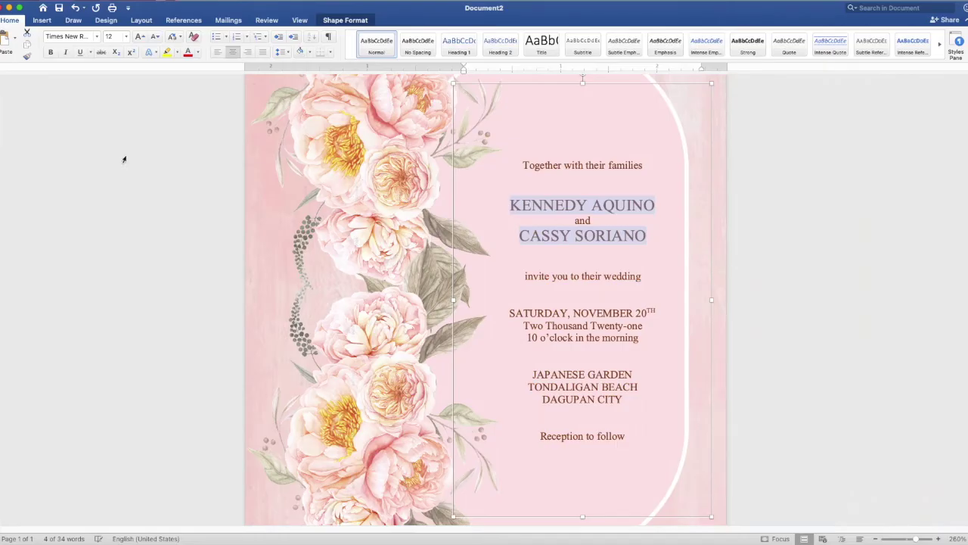
- Select the word 'and' together with the line 'Reception to follow'
click(601, 219)
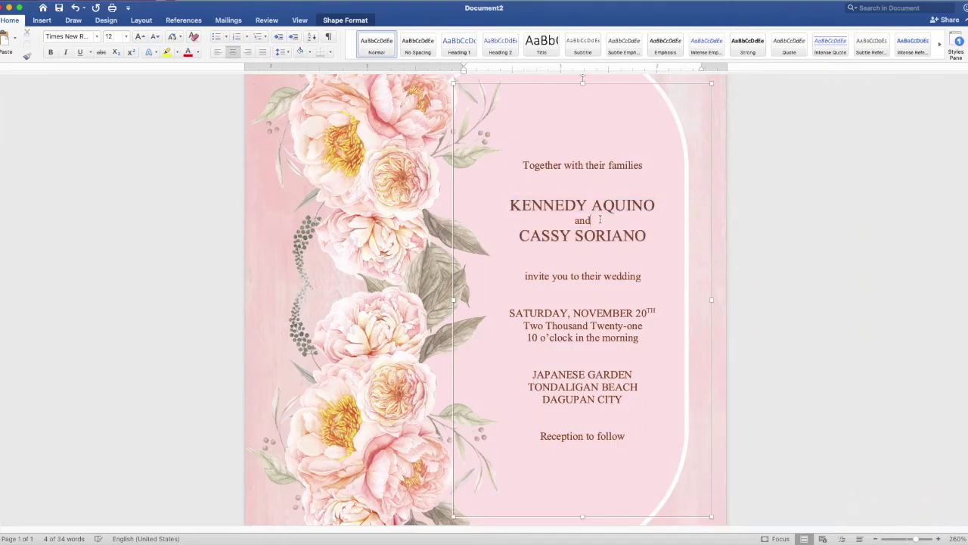
drag(572, 220, 575, 222)
drag(629, 437, 561, 437)
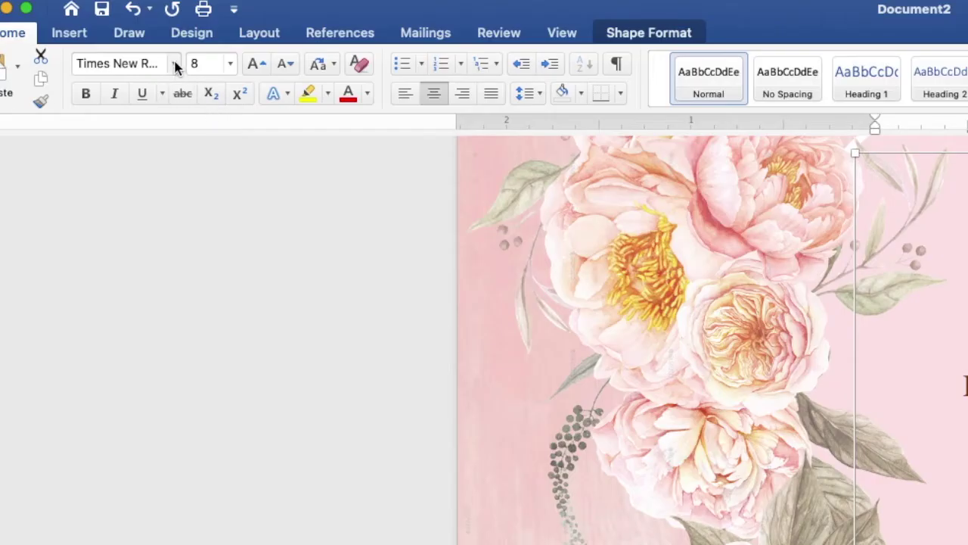
- Set 'and' and 'Reception to follow' in the Crimson Foam script font at 28 pt
click(97, 36)
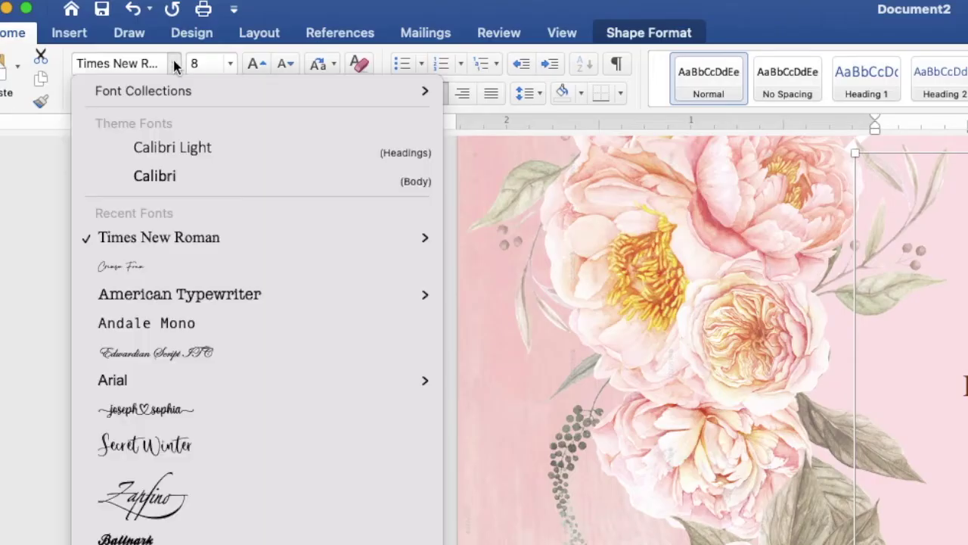
click(180, 273)
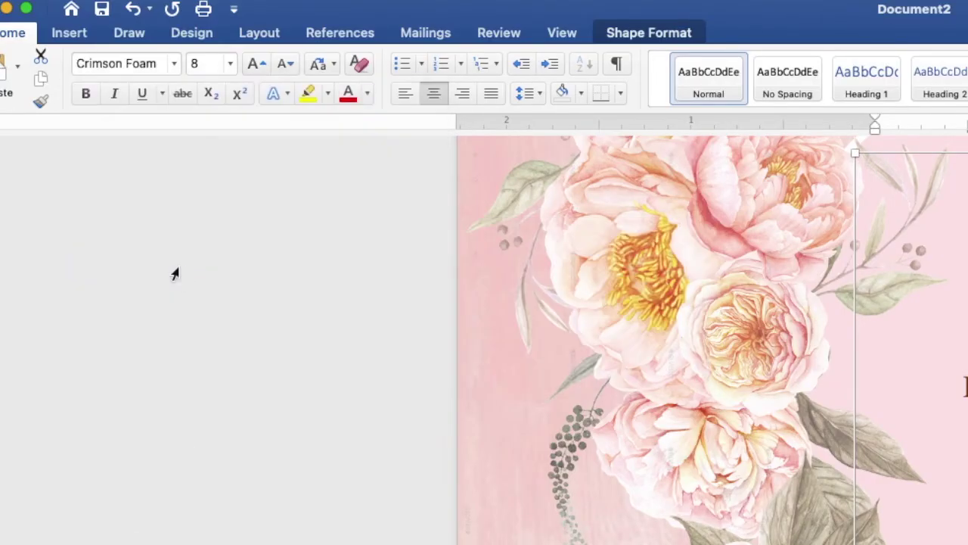
click(229, 64)
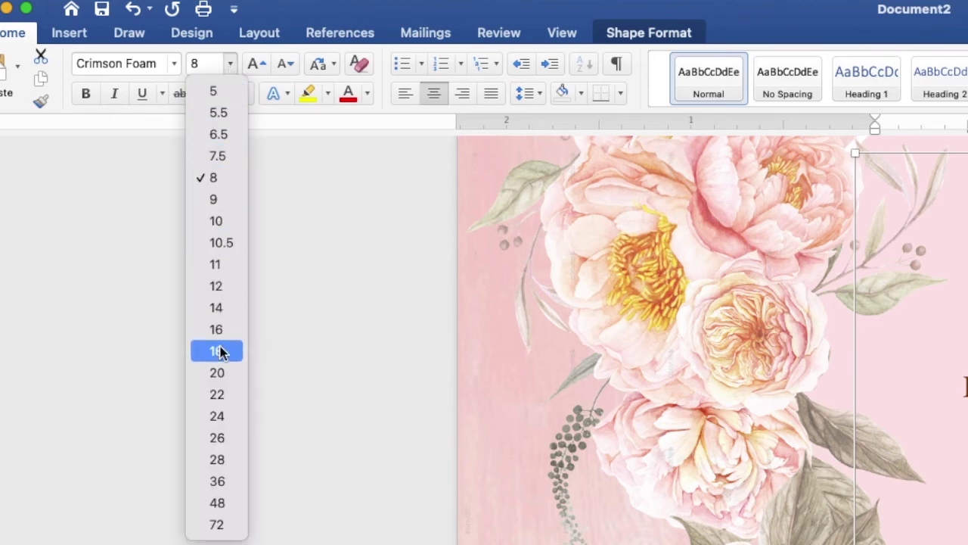
click(232, 463)
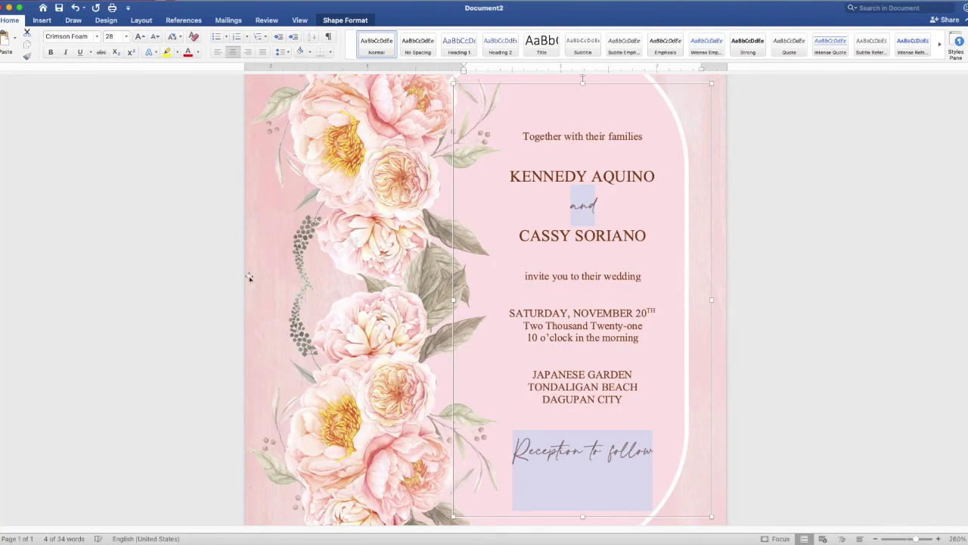
scroll(767, 317, down, 2)
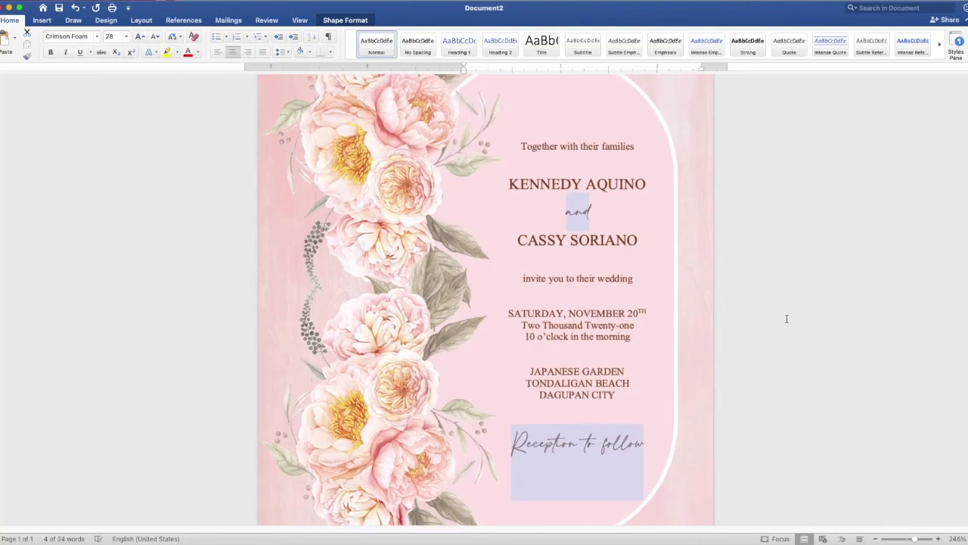
scroll(787, 320, down, 2)
scroll(786, 320, down, 2)
scroll(786, 319, down, 2)
scroll(786, 318, down, 2)
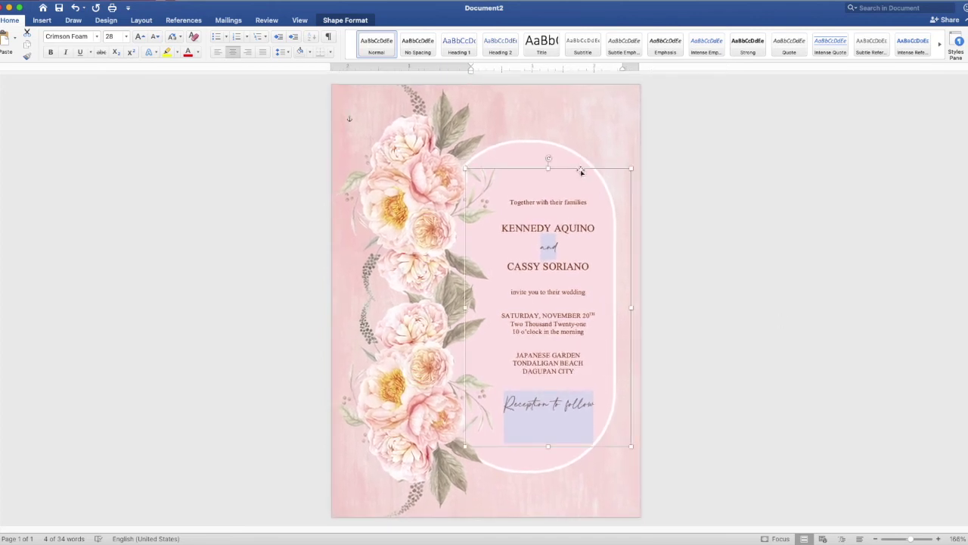
- Add blank lines between the text groups, including above JAPANESE GARDEN and 'Reception to follow'
drag(580, 171, 576, 169)
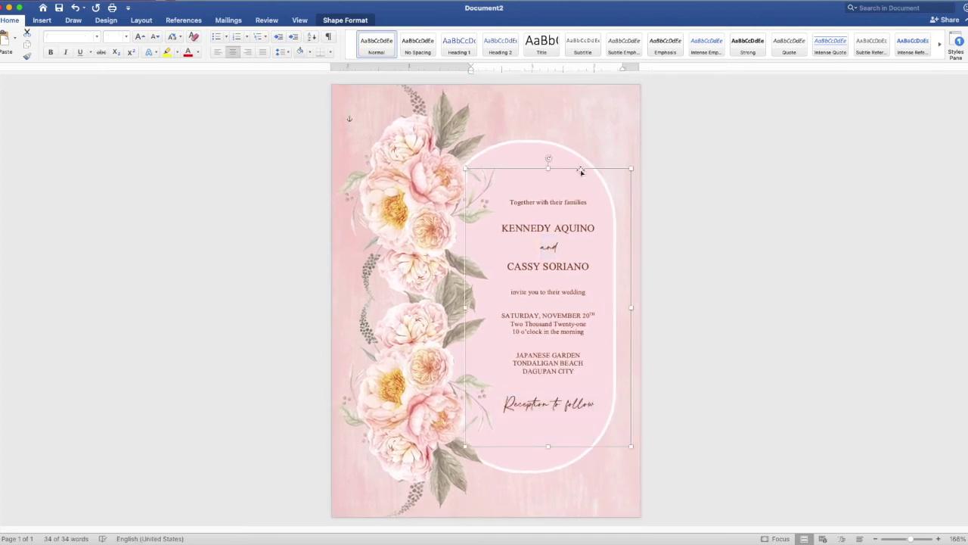
click(563, 211)
key(Return)
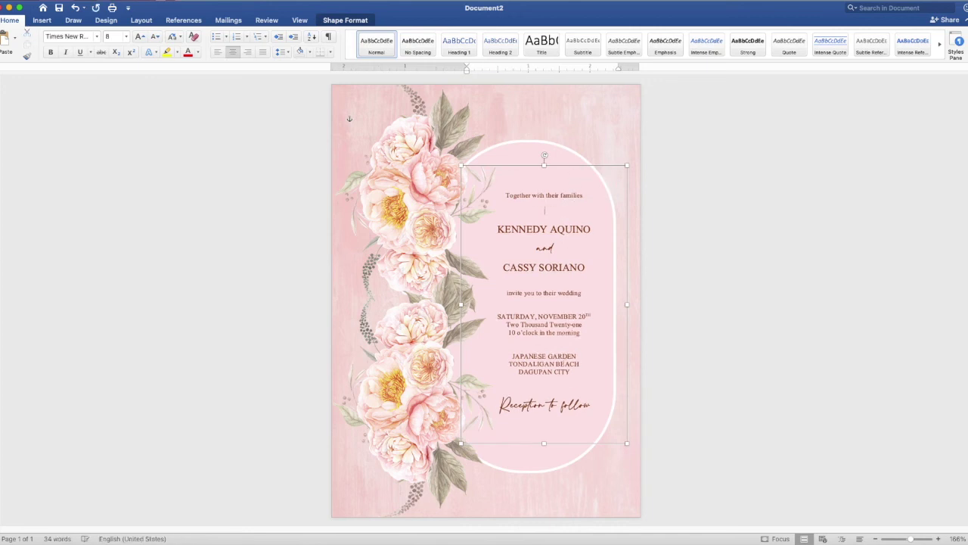
key(Return)
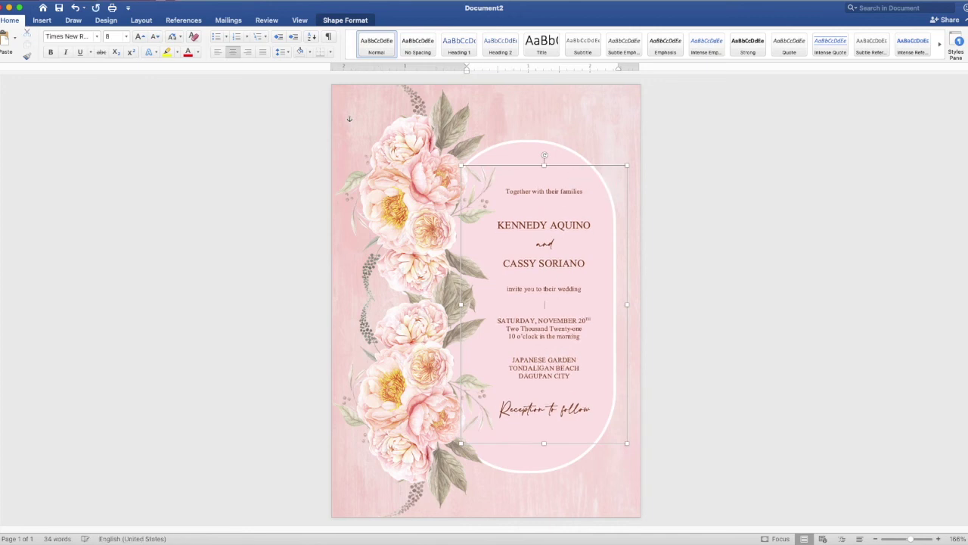
key(Return)
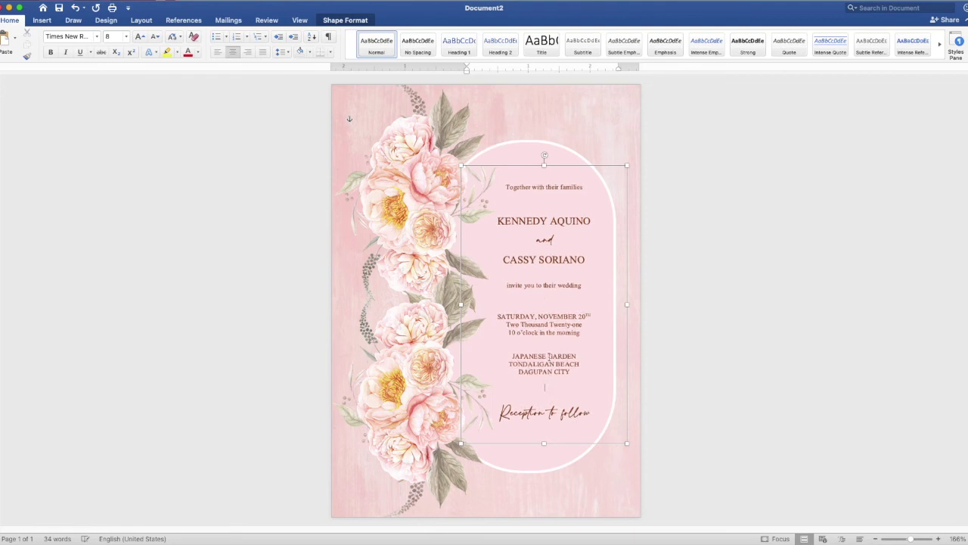
click(549, 347)
key(Return)
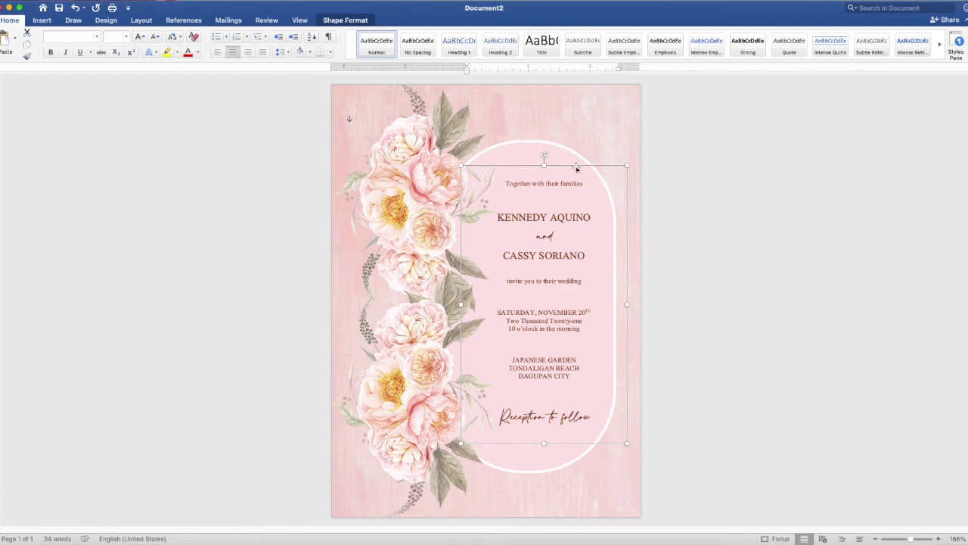
- Nudge the text box to centre it in the rounded pink panel and deselect it
drag(577, 167, 576, 173)
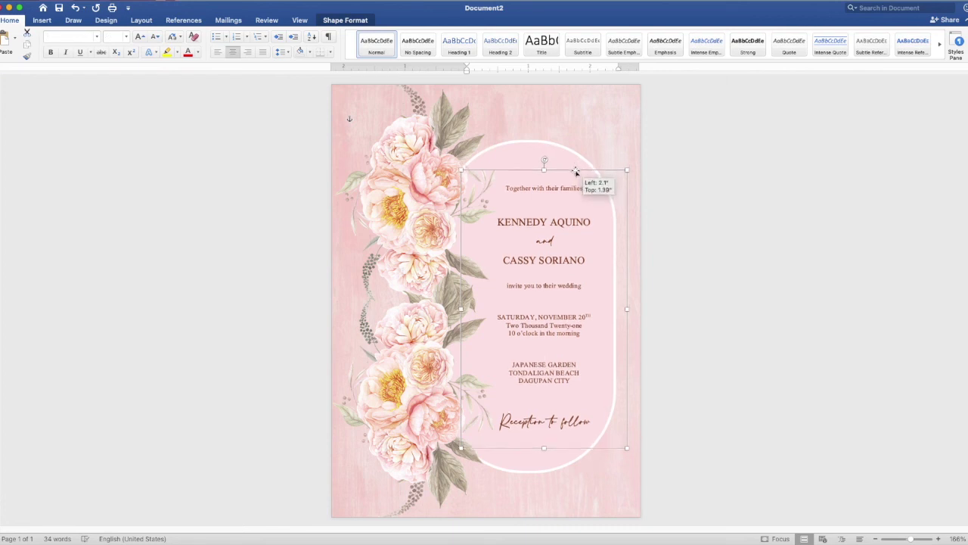
drag(575, 173, 574, 171)
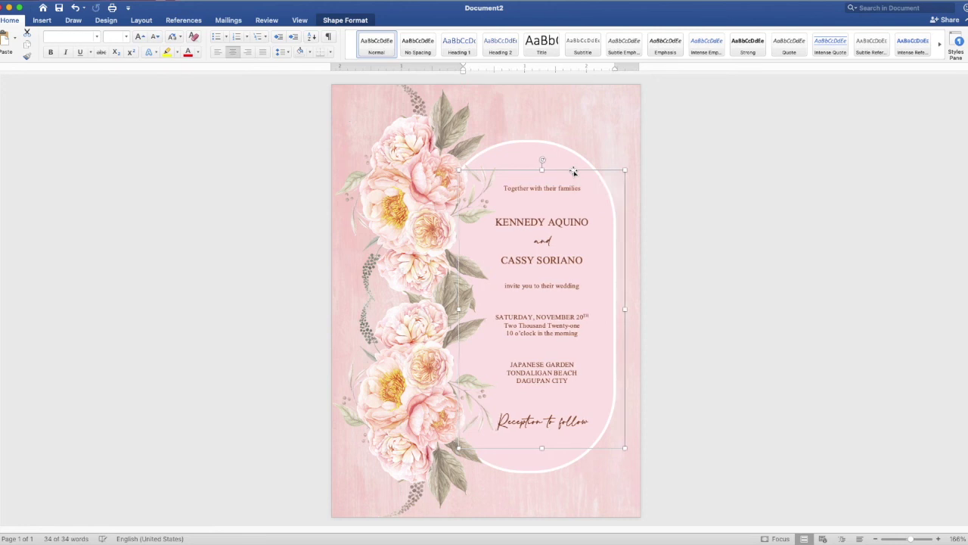
click(868, 186)
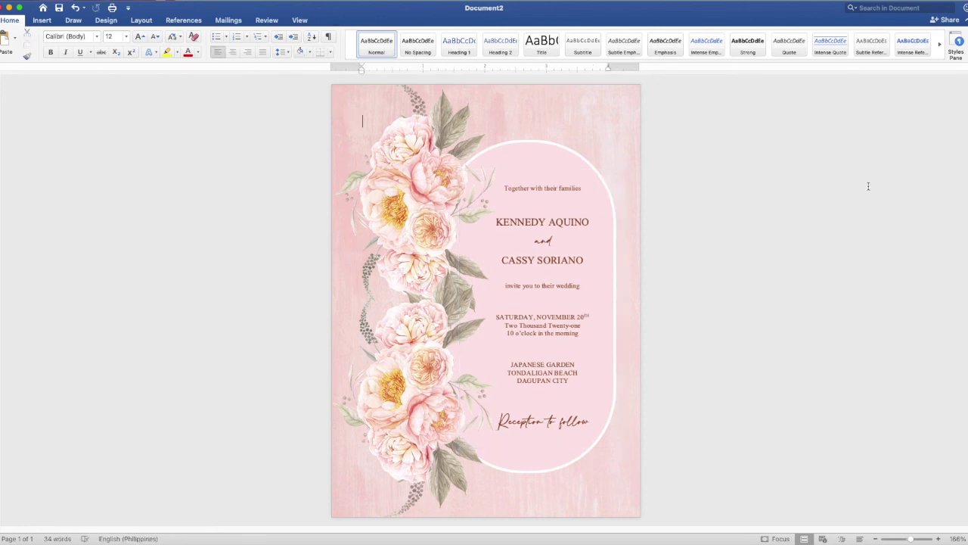